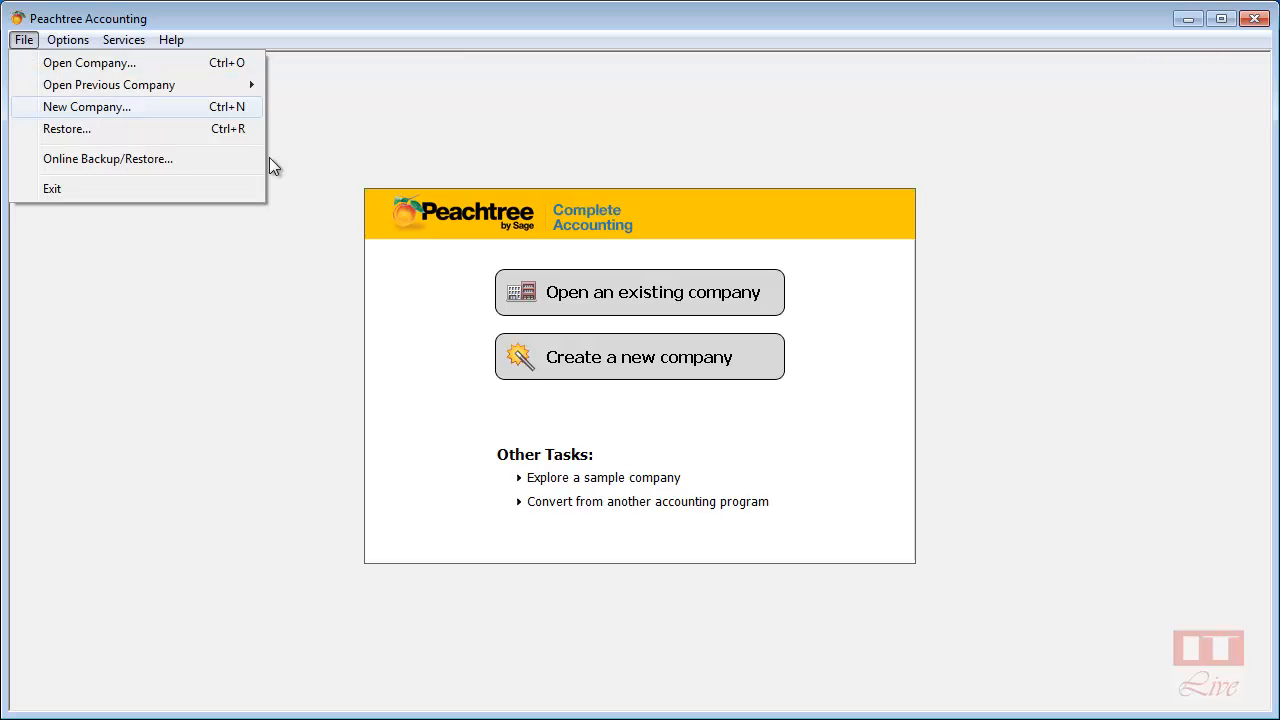
Start creating a new company and continue past the wizard's introduction.
{"action": "left_click", "coordinate": [527, 415]}
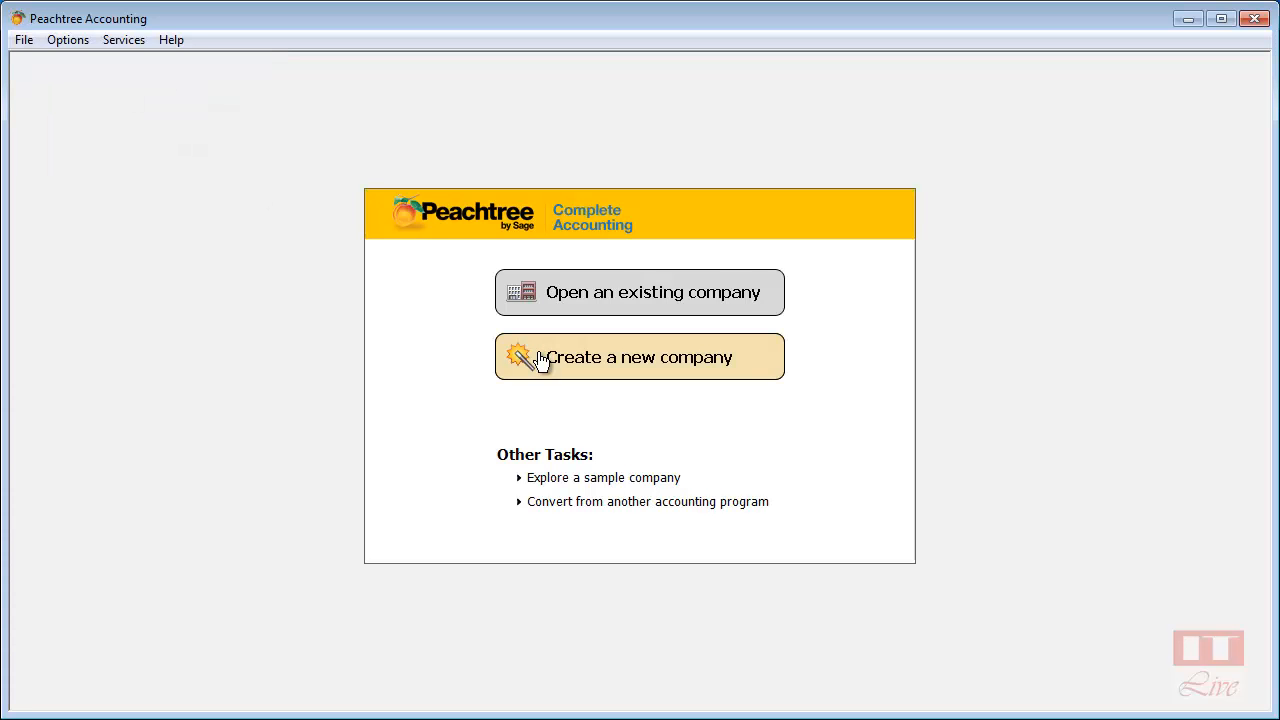
{"action": "left_click", "coordinate": [540, 360]}
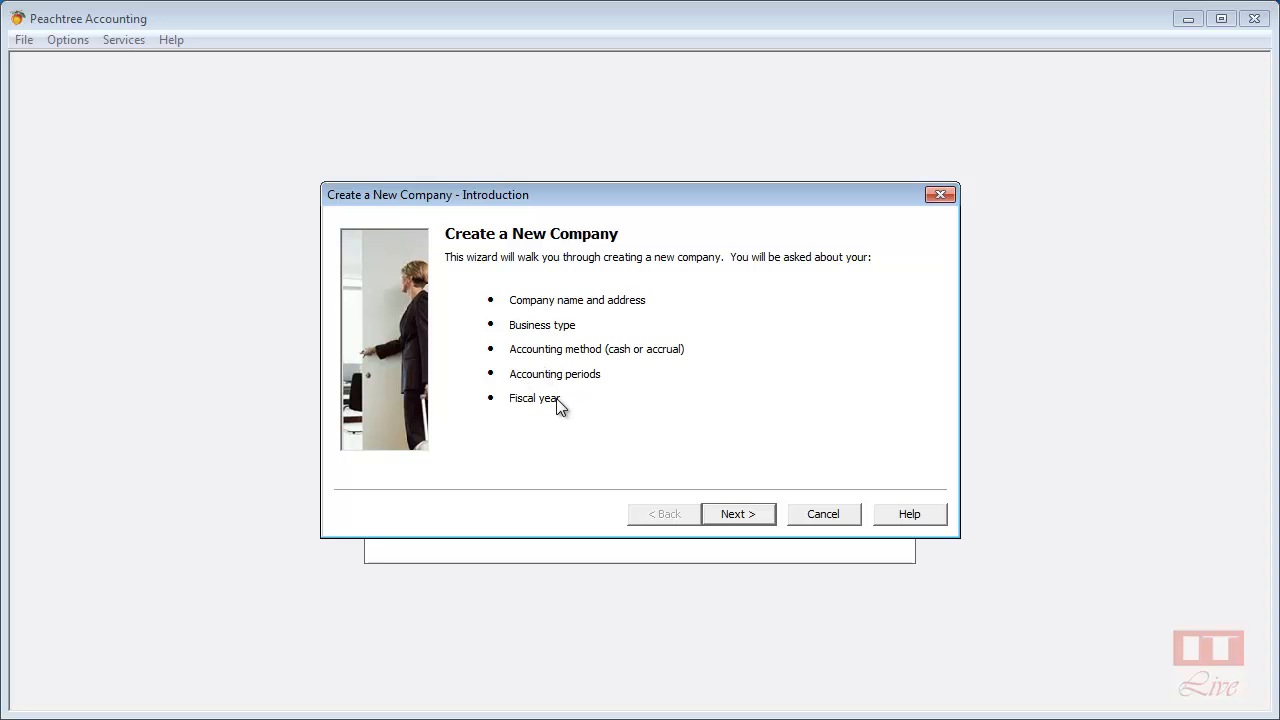
{"action": "left_click", "coordinate": [742, 518]}
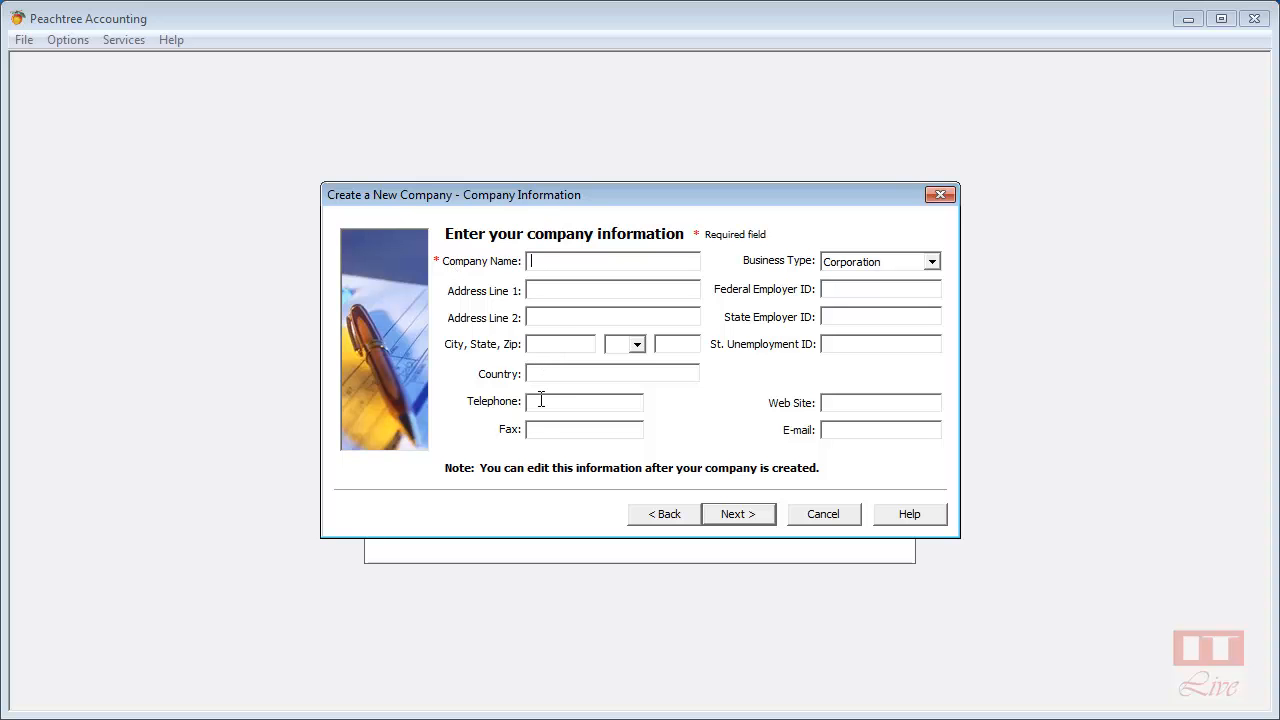
Enter Lovecakes Bakery as the company name, set the business type to Partnership, and continue to the setup method.
{"action": "left_click", "coordinate": [887, 264]}
{"action": "left_click", "coordinate": [887, 264]}
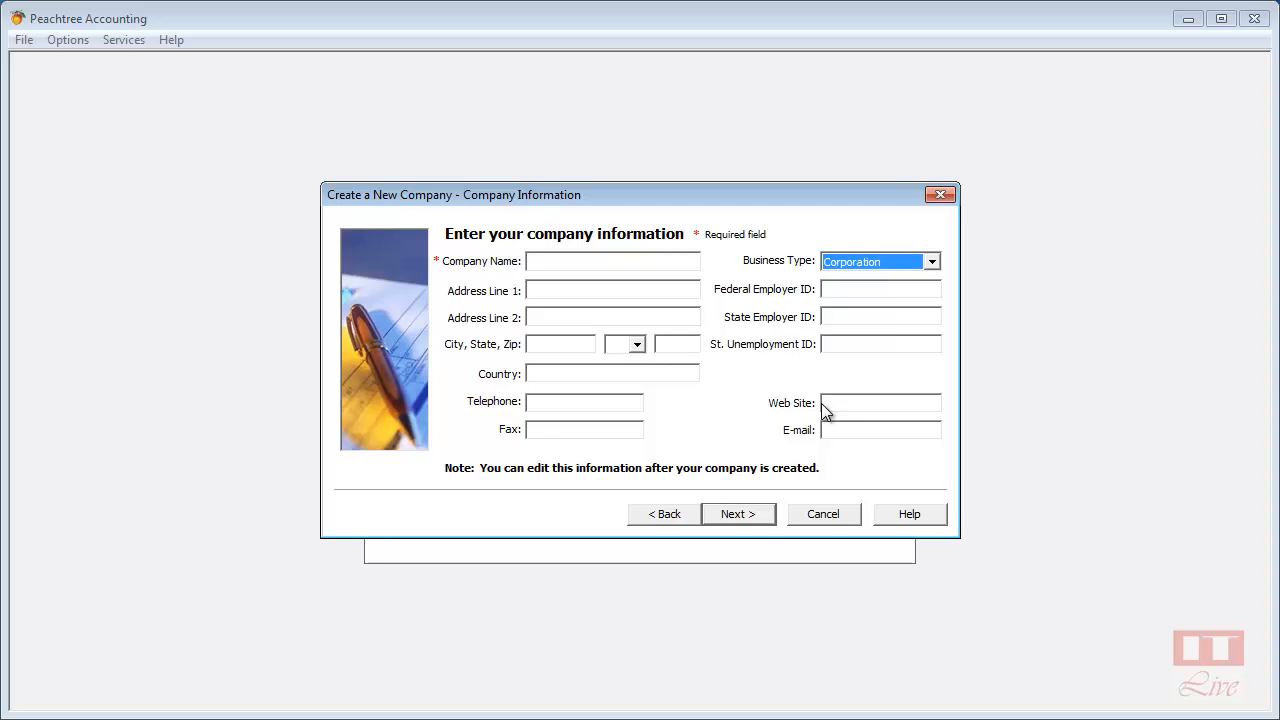
{"action": "left_click", "coordinate": [626, 261]}
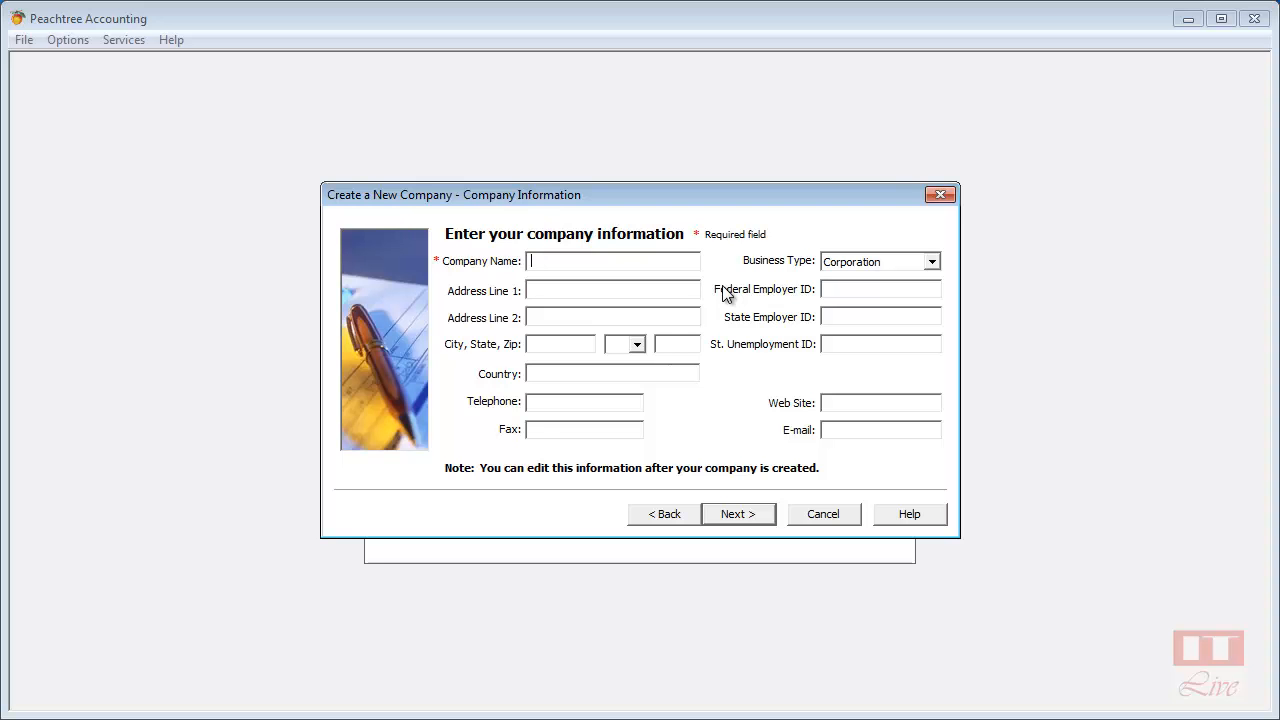
{"action": "type", "text": "Lovecakes Bakery"}
{"action": "left_click", "coordinate": [876, 263]}
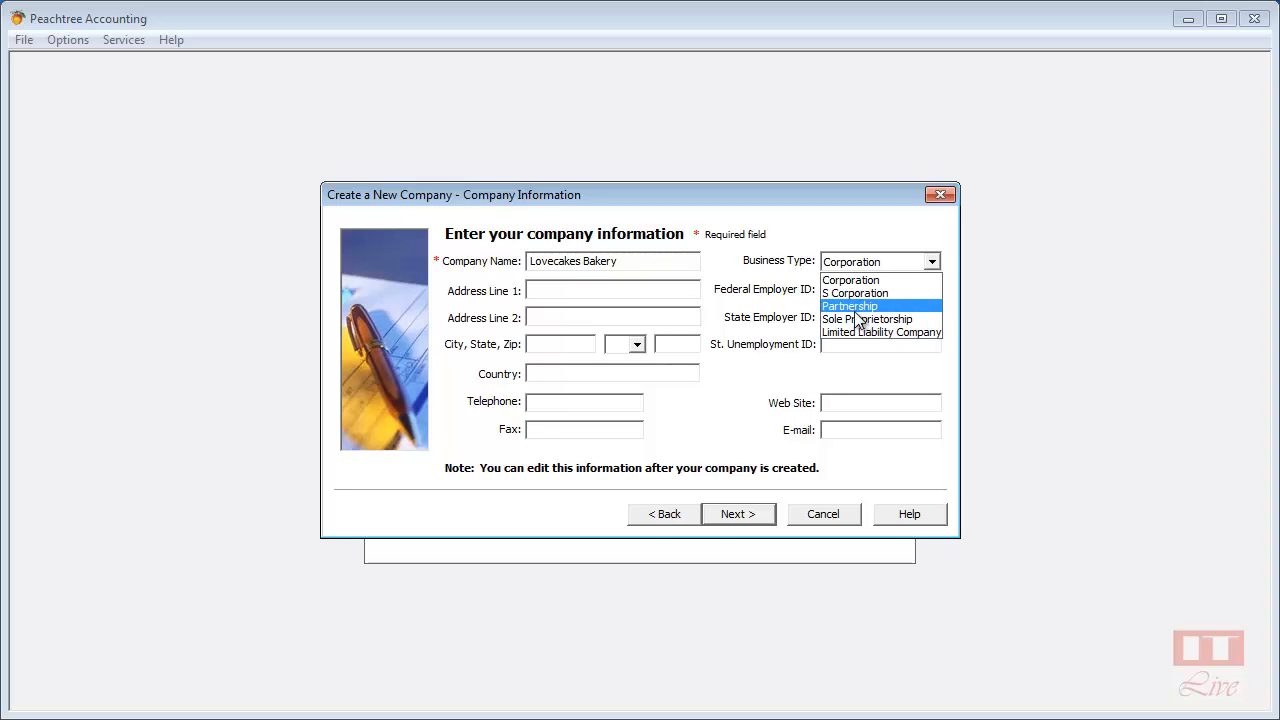
{"action": "left_click", "coordinate": [855, 306]}
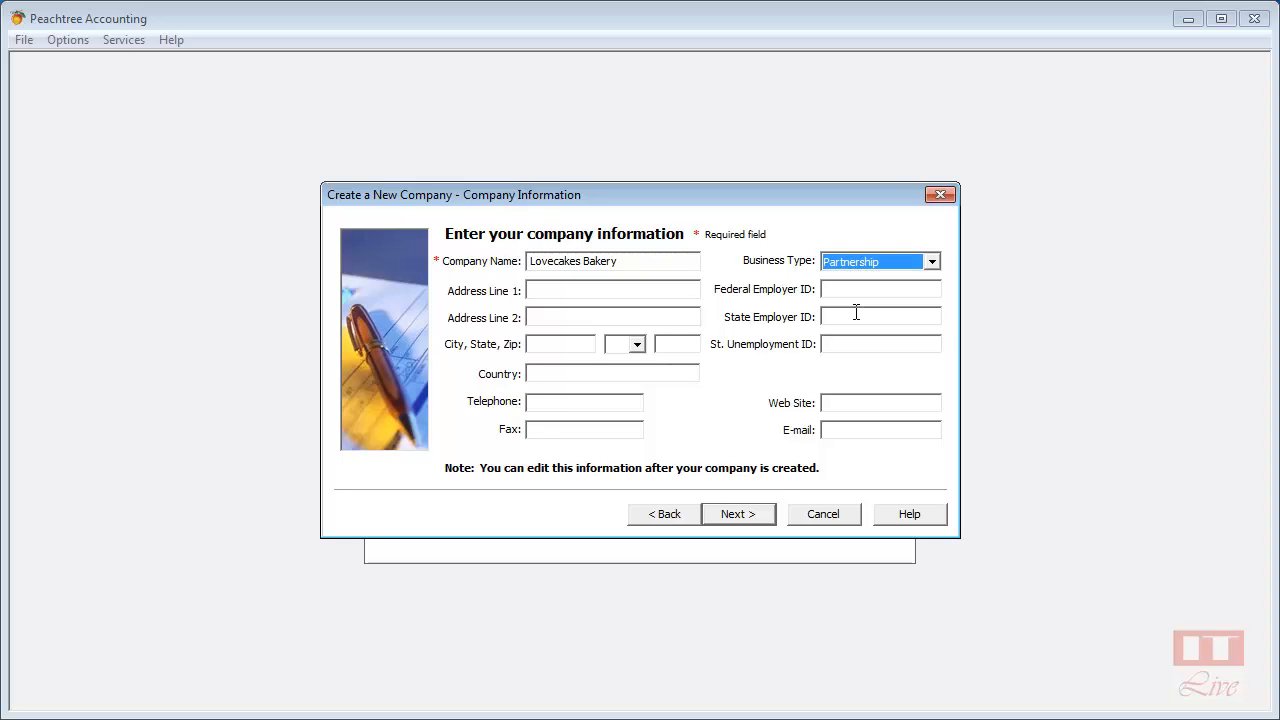
{"action": "left_click", "coordinate": [742, 510]}
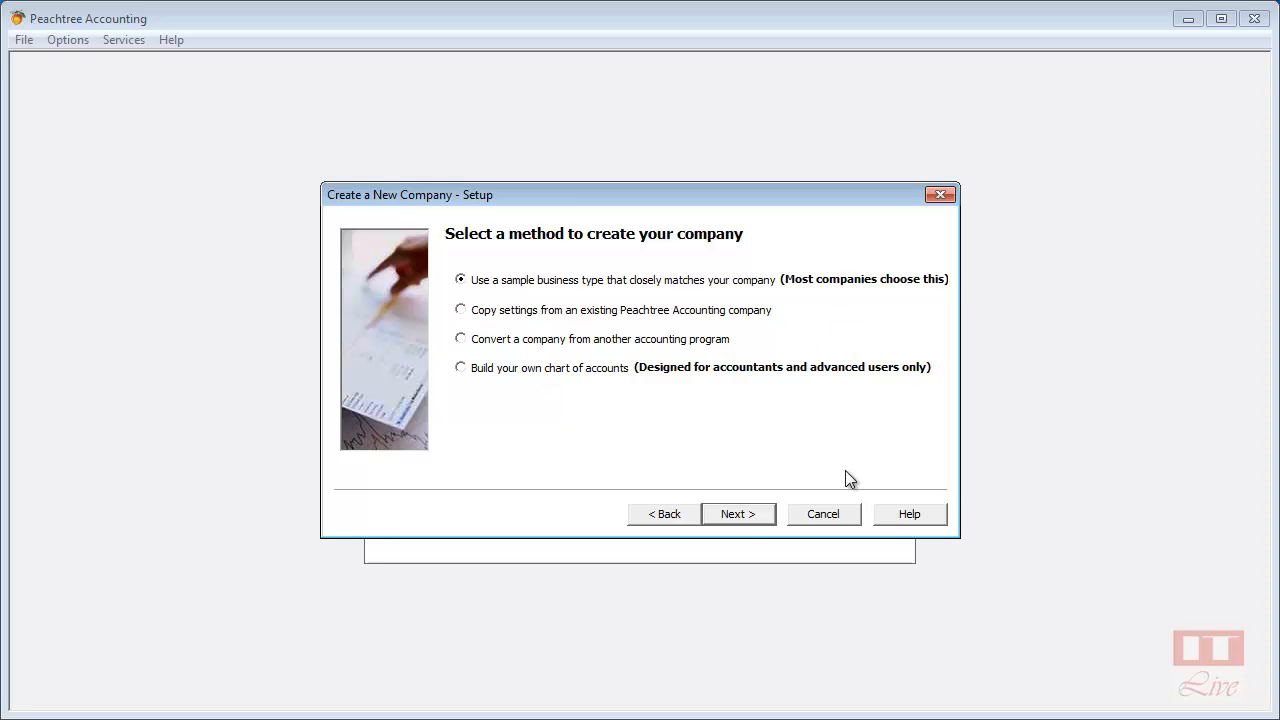
Use a sample business type as the creation method and preview the Construction Company and Distributor charts of accounts.
{"action": "left_click", "coordinate": [735, 518]}
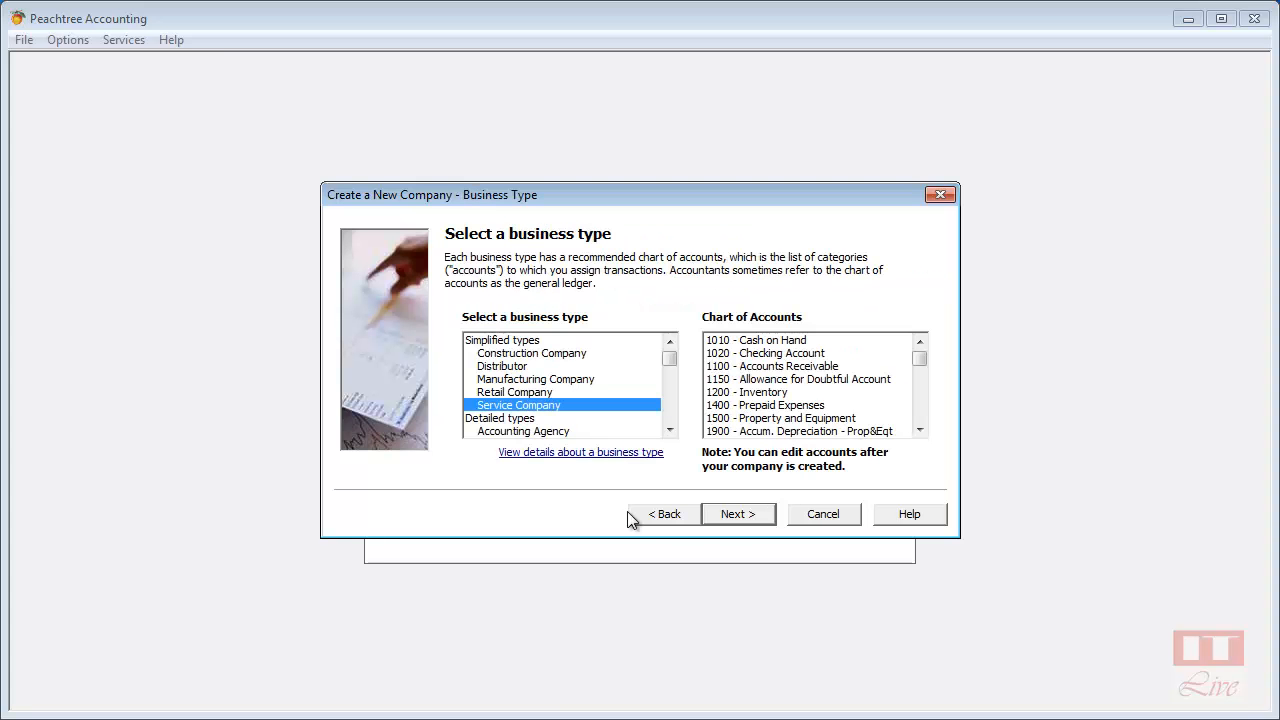
{"action": "left_click", "coordinate": [516, 356]}
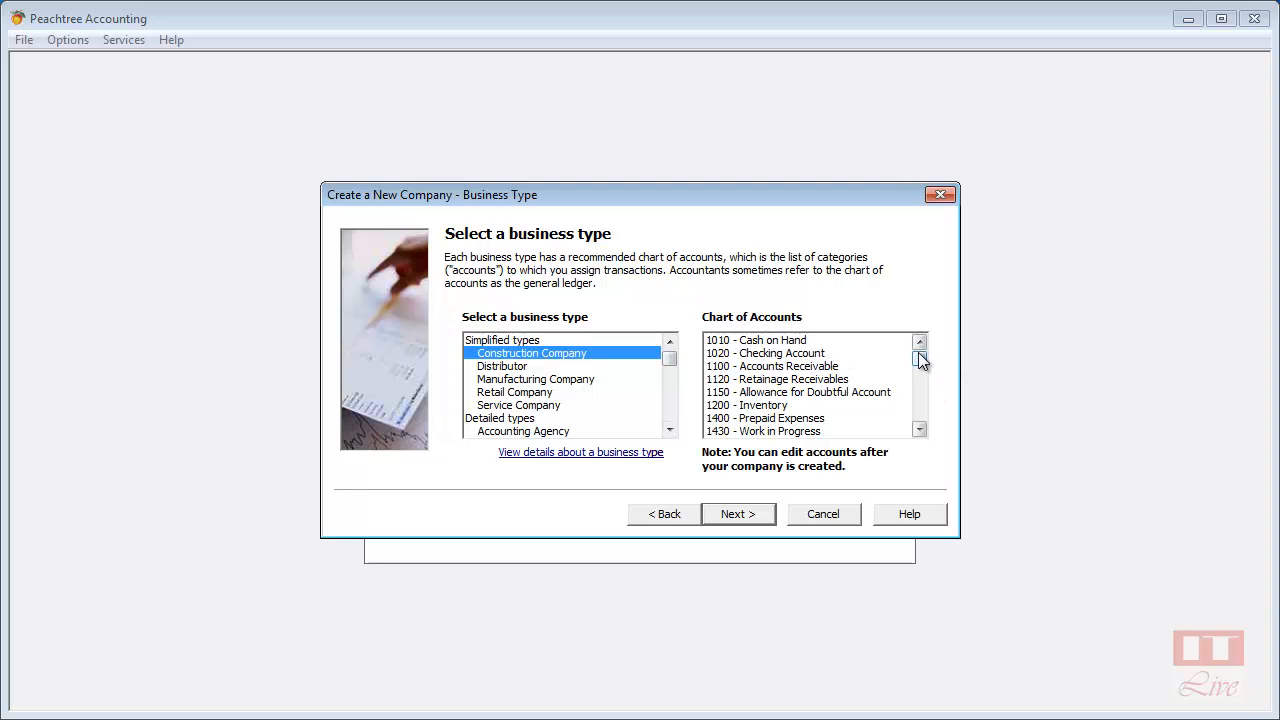
{"action": "left_click_drag", "start_coordinate": [920, 357], "coordinate": [922, 400]}
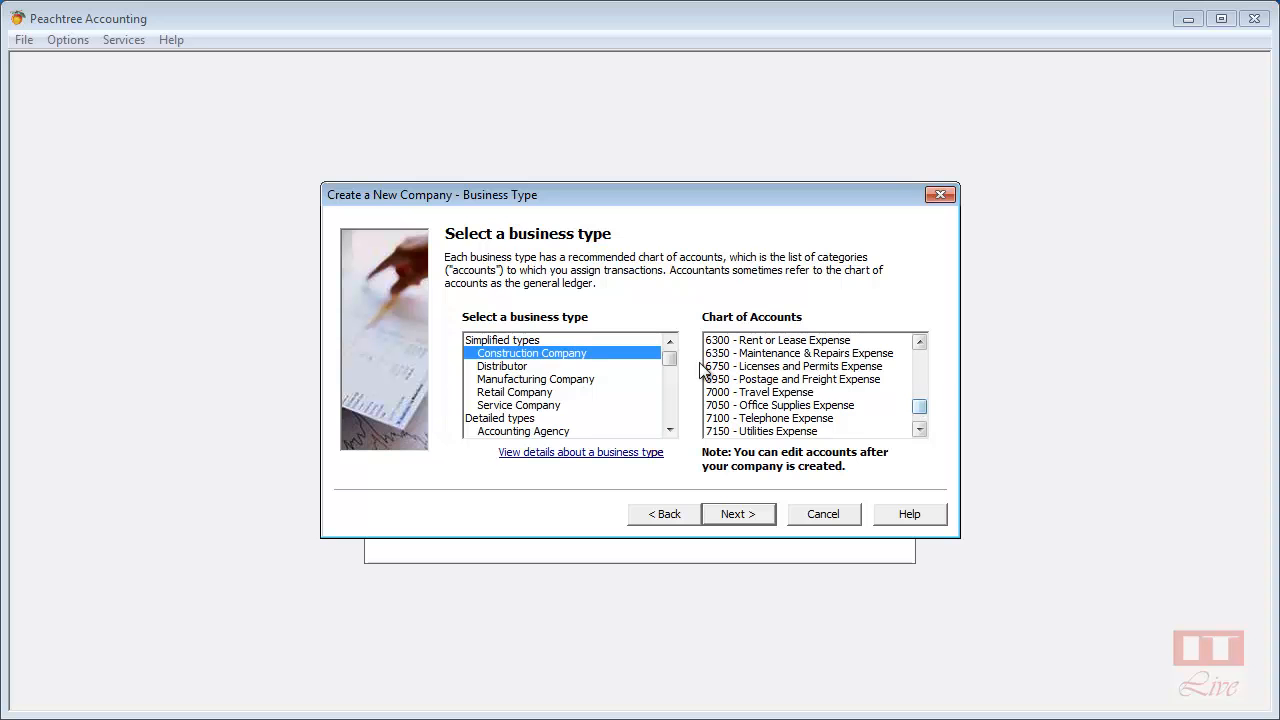
{"action": "left_click", "coordinate": [527, 367]}
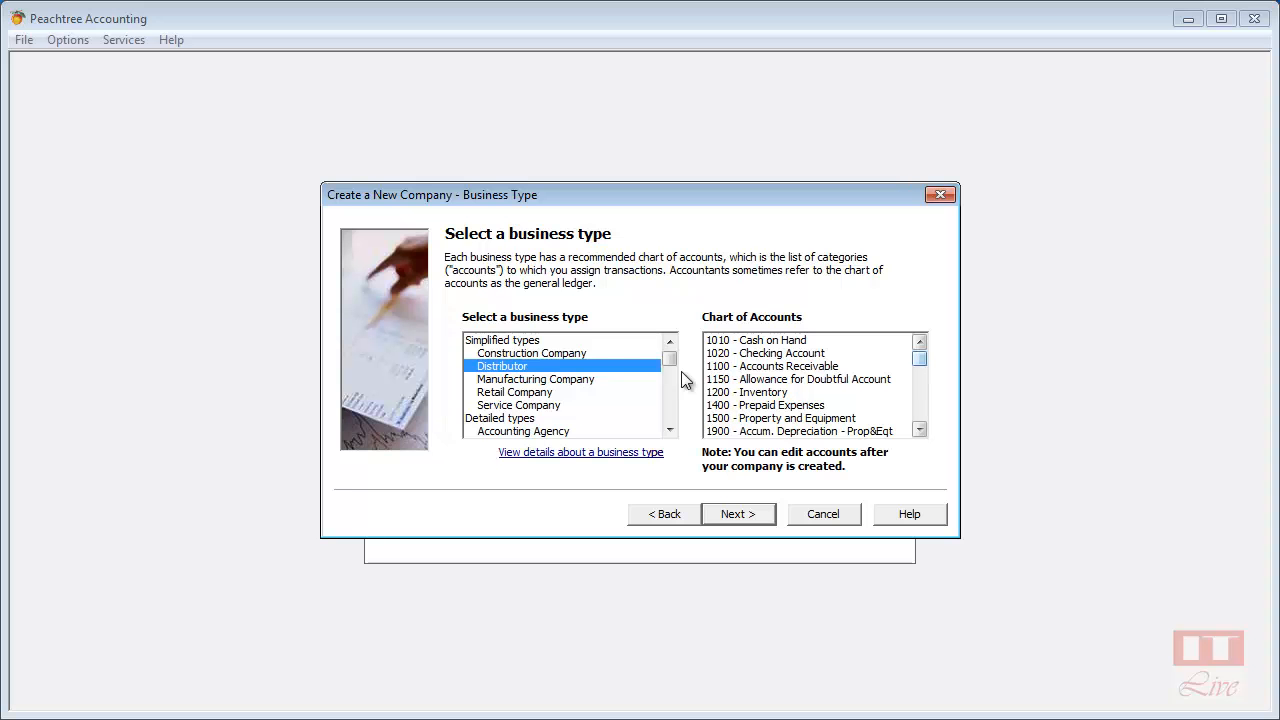
Read the descriptions of the simplified and detailed type groups and browse the list of detailed business types.
{"action": "left_click", "coordinate": [527, 343]}
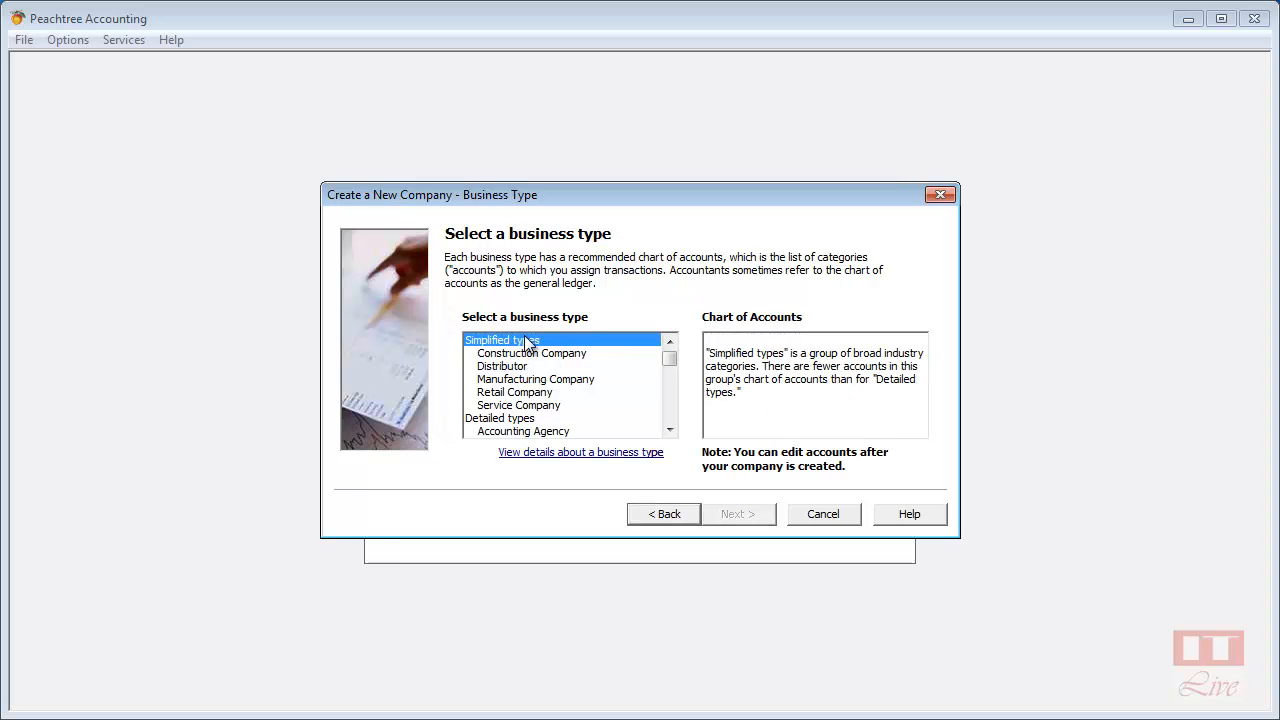
{"action": "left_click", "coordinate": [495, 421]}
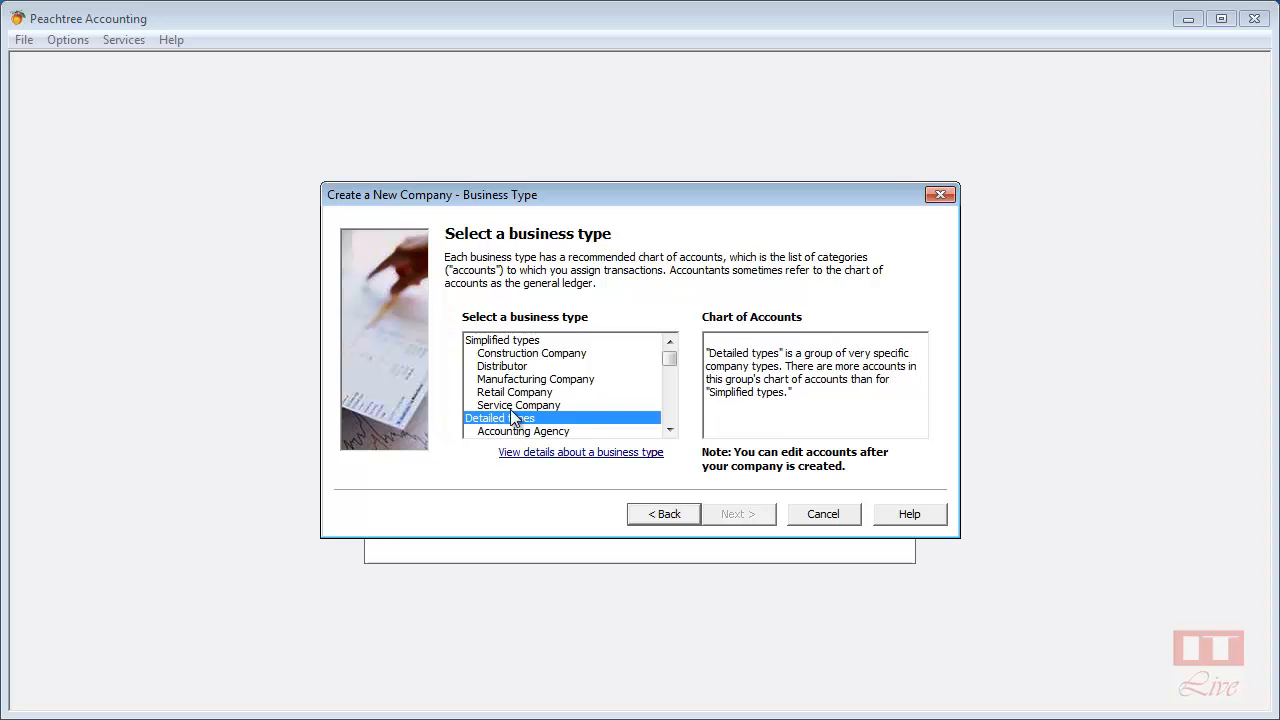
{"action": "scroll", "coordinate": [530, 405], "scroll_direction": "down", "scroll_amount": 1}
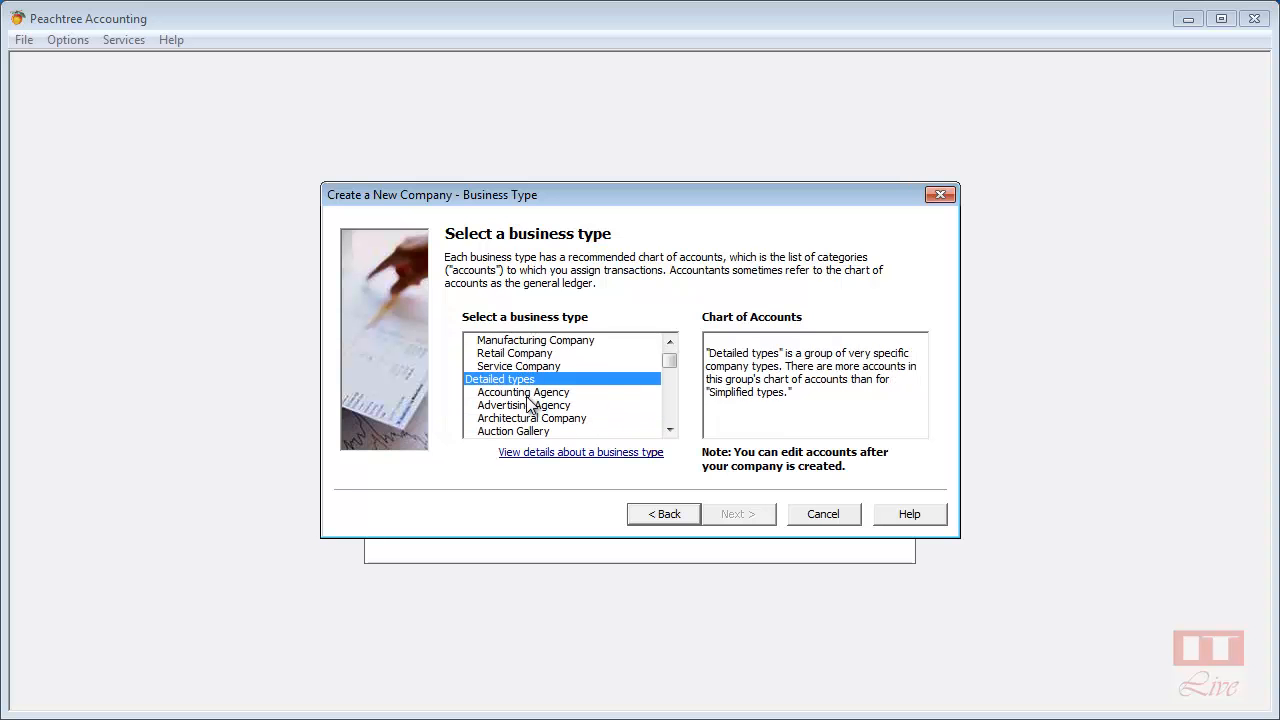
{"action": "scroll", "coordinate": [530, 405], "scroll_direction": "down", "scroll_amount": 1}
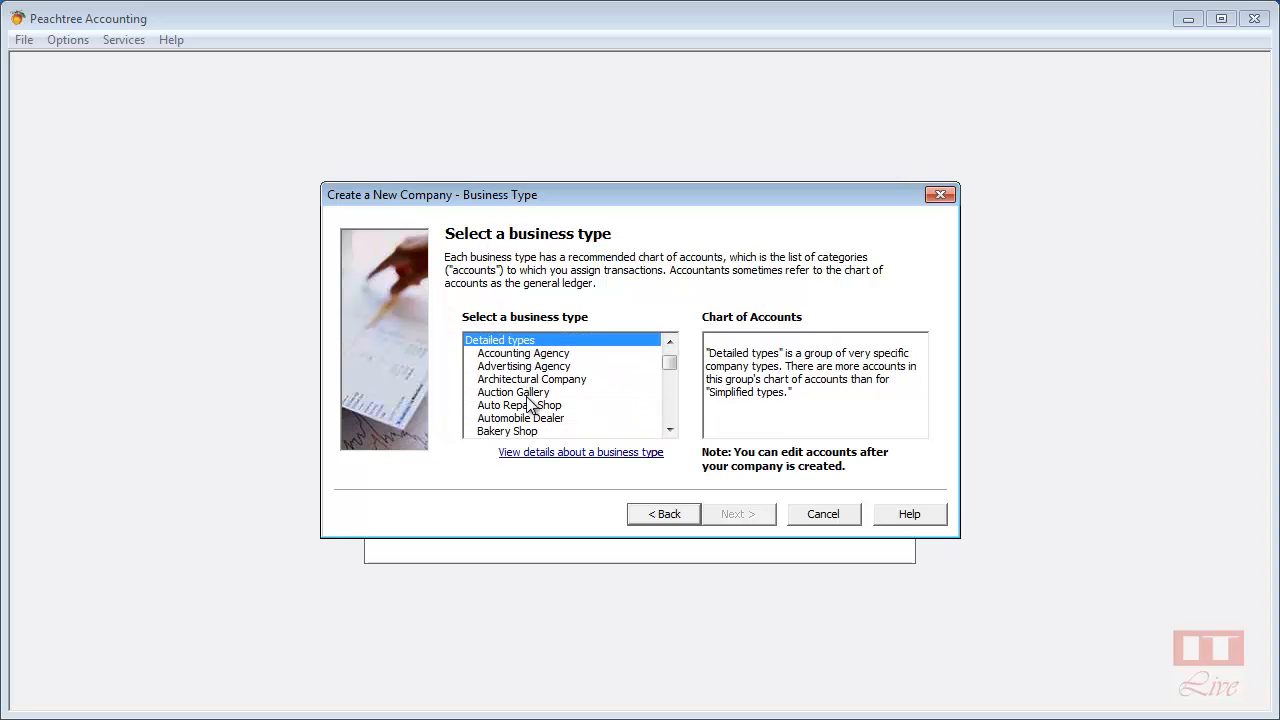
{"action": "scroll", "coordinate": [575, 397], "scroll_direction": "down", "scroll_amount": 1}
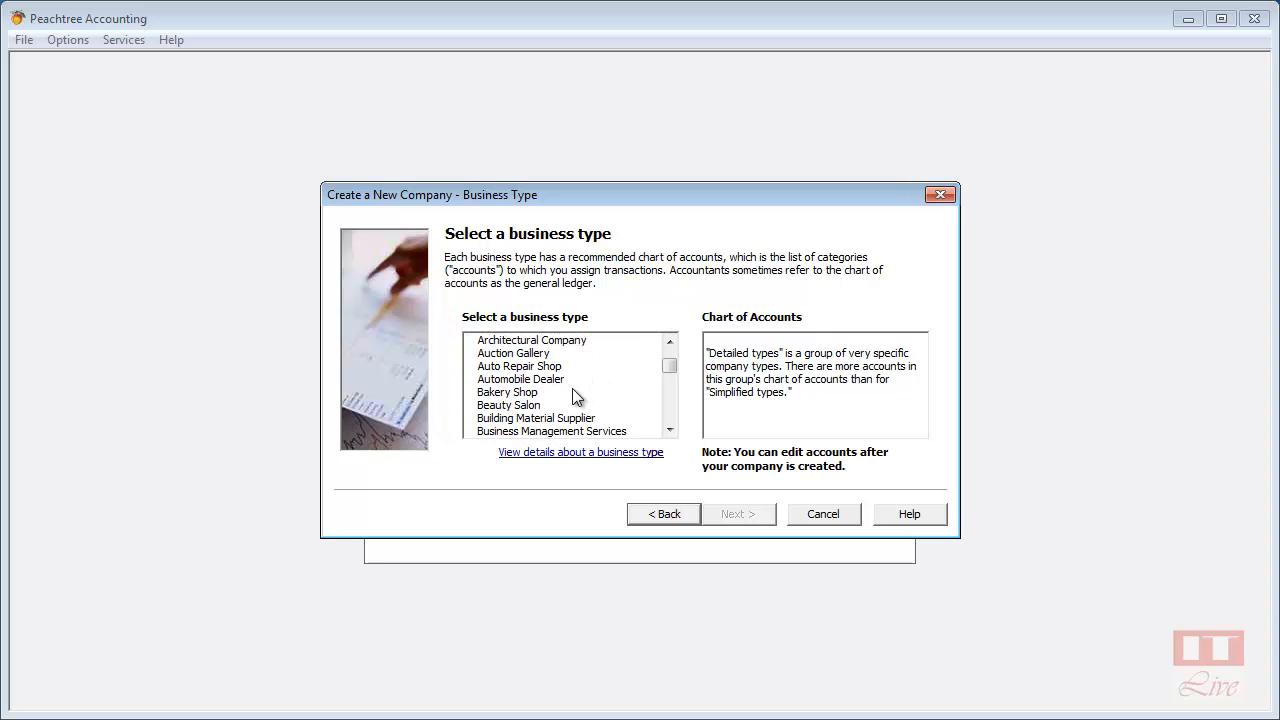
{"action": "scroll", "coordinate": [570, 390], "scroll_direction": "down", "scroll_amount": 1}
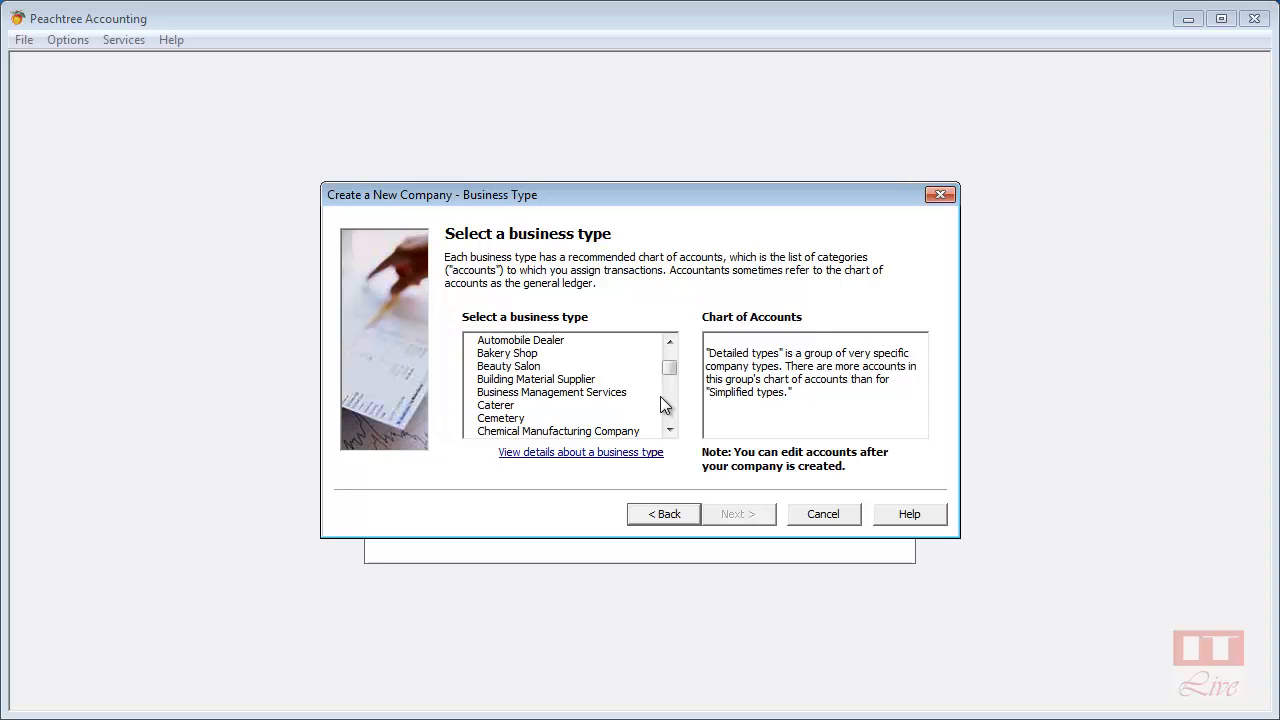
{"action": "left_click", "coordinate": [669, 428]}
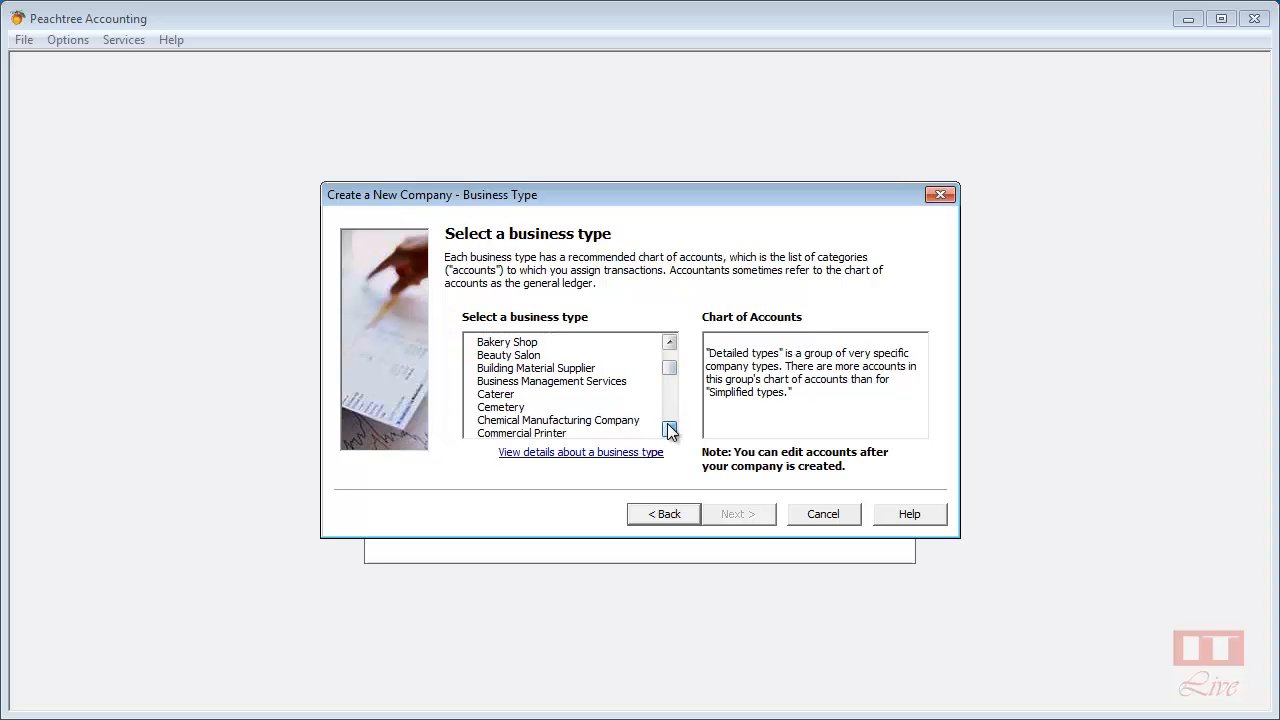
{"action": "left_click", "coordinate": [669, 428]}
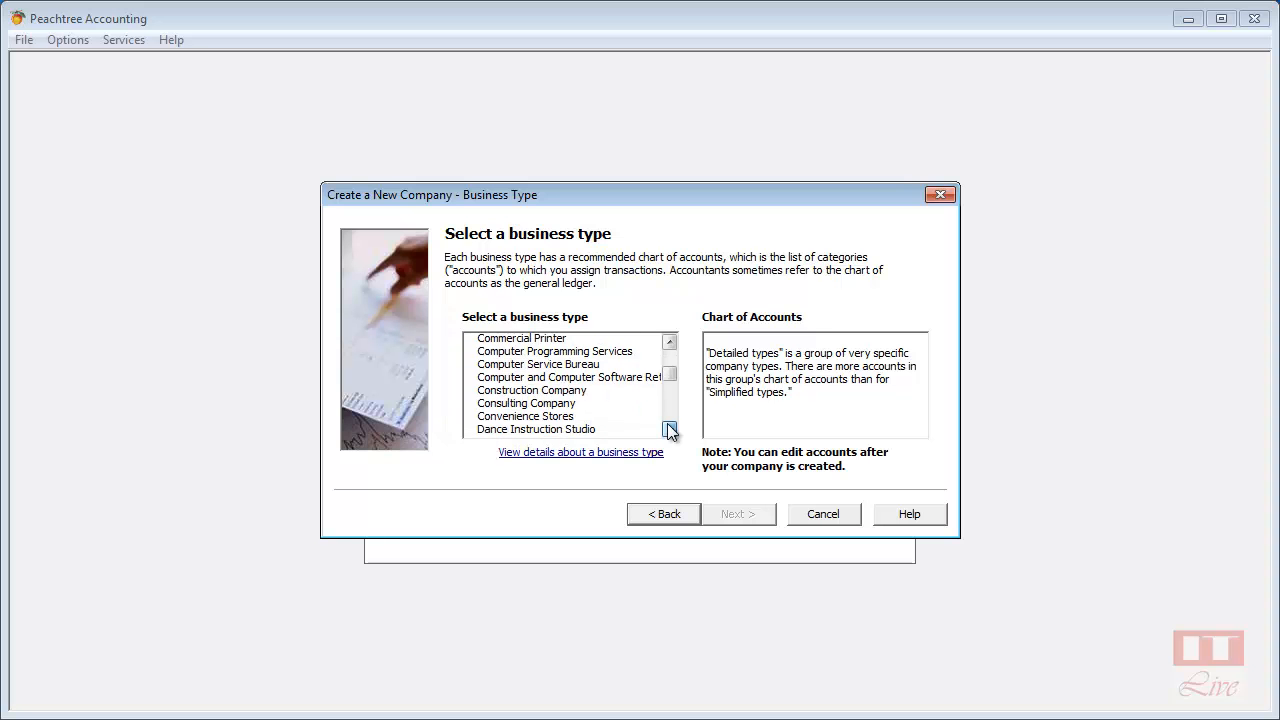
{"action": "left_click", "coordinate": [669, 428]}
{"action": "left_click", "coordinate": [669, 428]}
{"action": "left_click", "coordinate": [669, 428]}
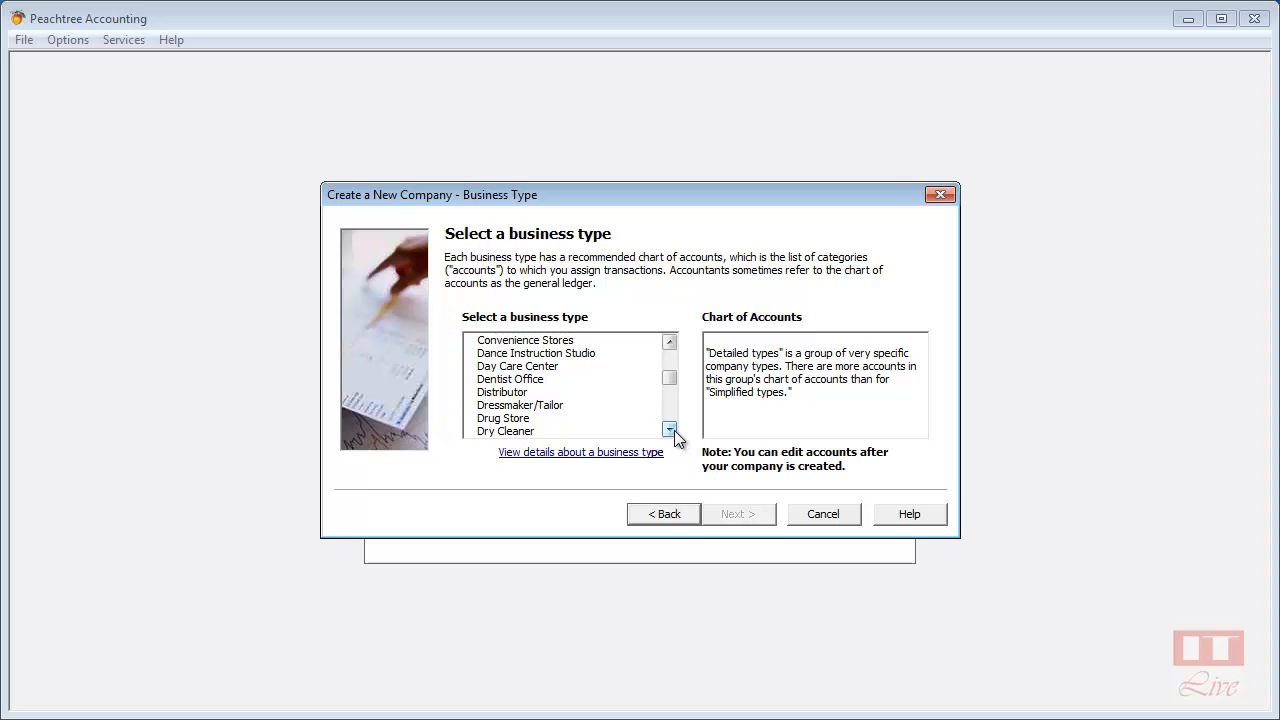
{"action": "left_click", "coordinate": [669, 428]}
{"action": "left_click", "coordinate": [669, 428]}
{"action": "left_click", "coordinate": [669, 428]}
{"action": "left_click", "coordinate": [669, 428]}
{"action": "left_click", "coordinate": [669, 428]}
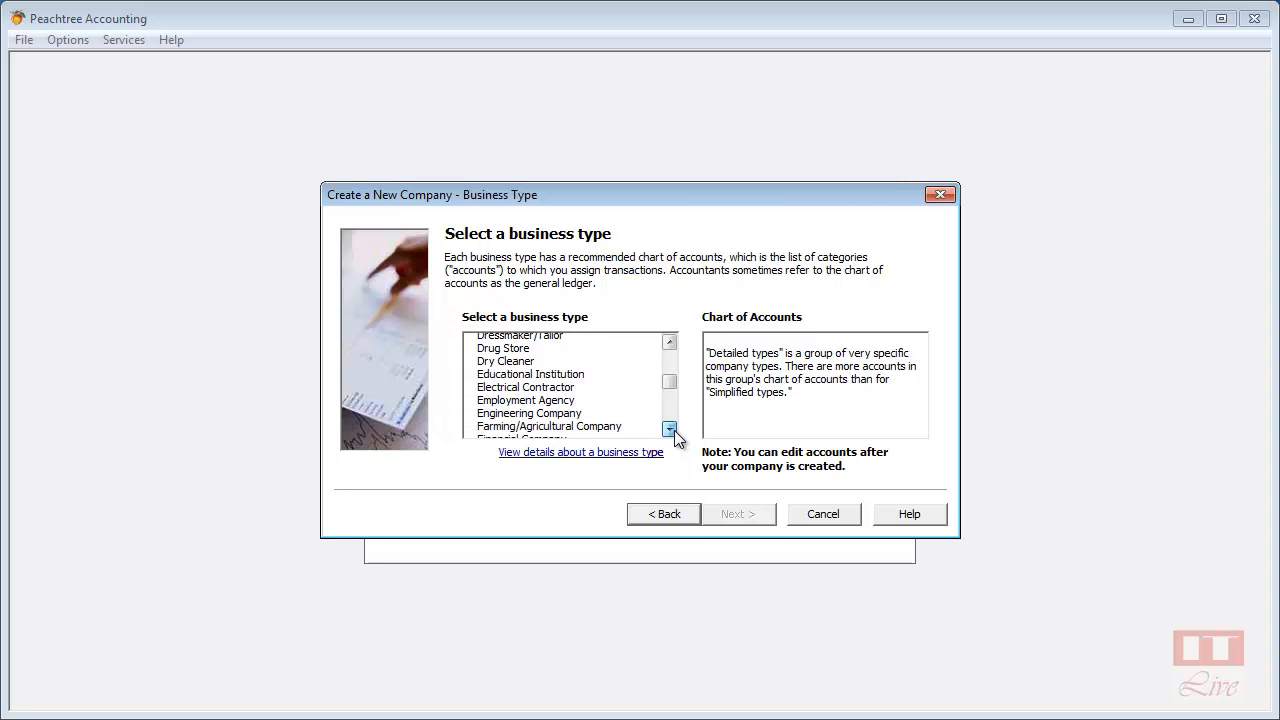
{"action": "left_click", "coordinate": [669, 428]}
{"action": "left_click", "coordinate": [669, 428]}
{"action": "left_click", "coordinate": [669, 428]}
{"action": "left_click", "coordinate": [669, 428]}
{"action": "left_click", "coordinate": [669, 428]}
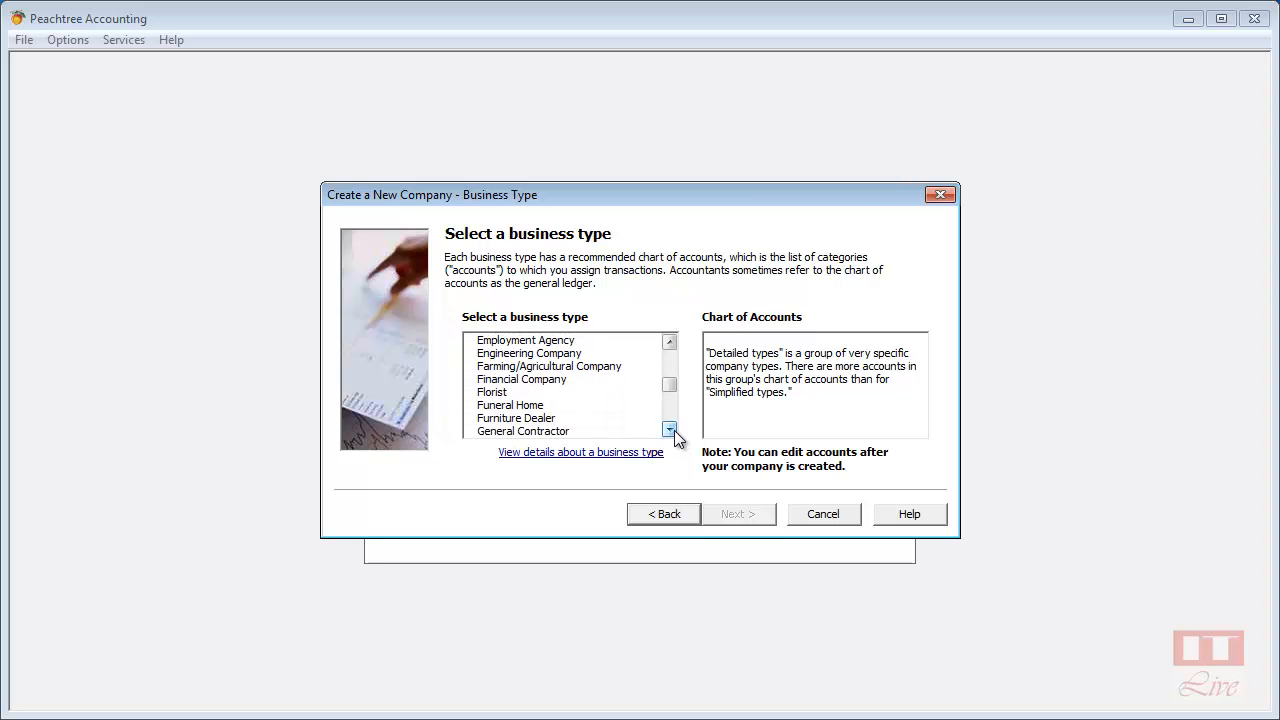
{"action": "left_click", "coordinate": [669, 428]}
{"action": "left_click", "coordinate": [669, 428]}
{"action": "left_click", "coordinate": [669, 412]}
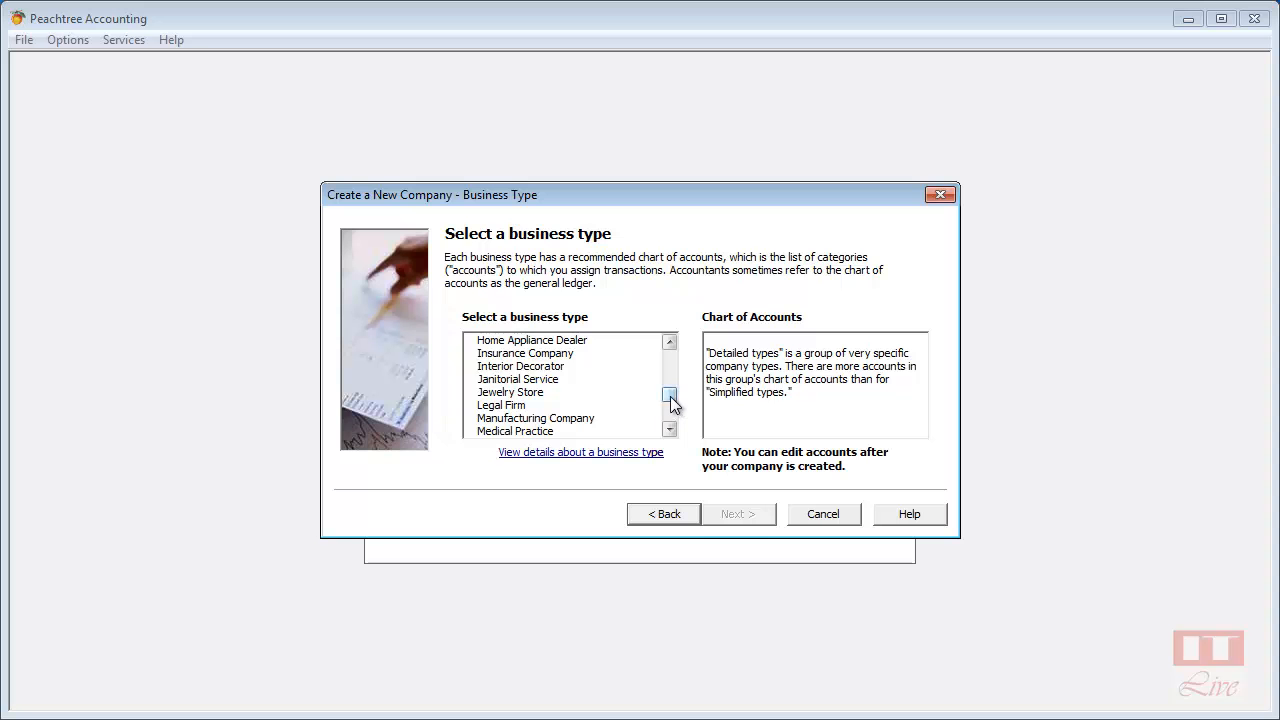
{"action": "left_click_drag", "start_coordinate": [672, 403], "coordinate": [672, 376]}
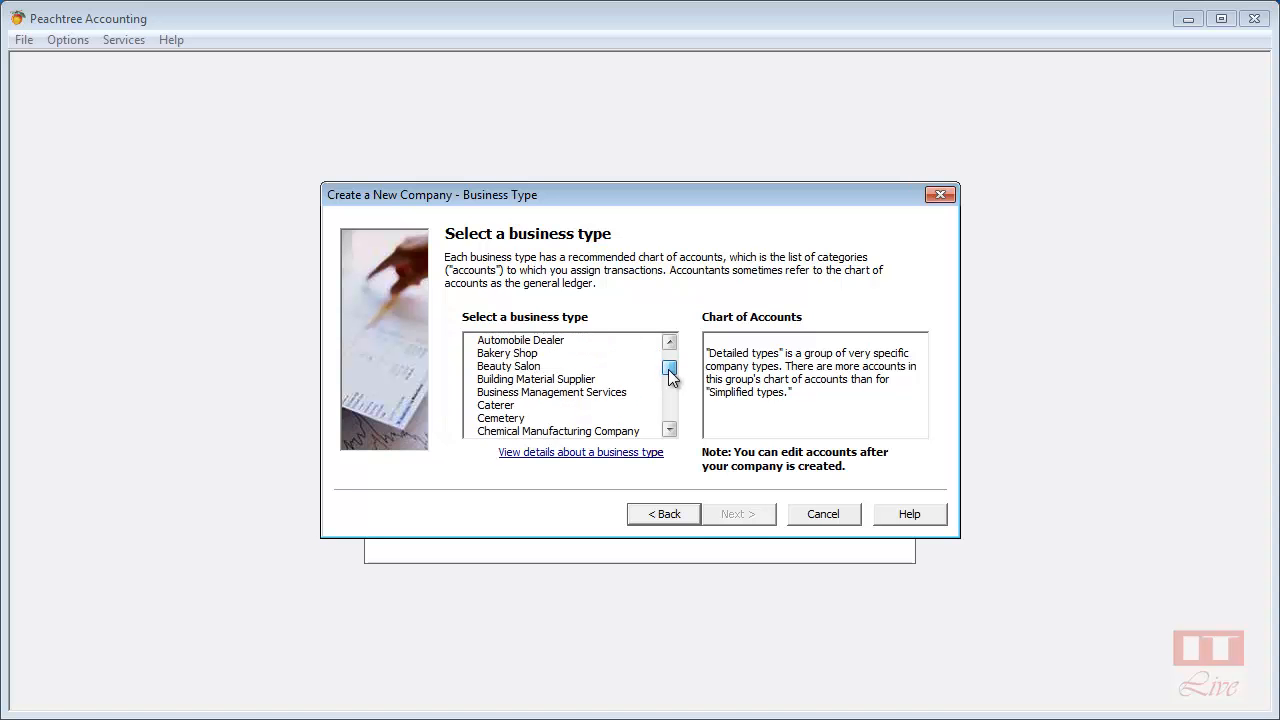
Choose Bakery Shop as the detailed business type, review its chart of accounts down to the expense accounts, and continue.
{"action": "left_click", "coordinate": [533, 360]}
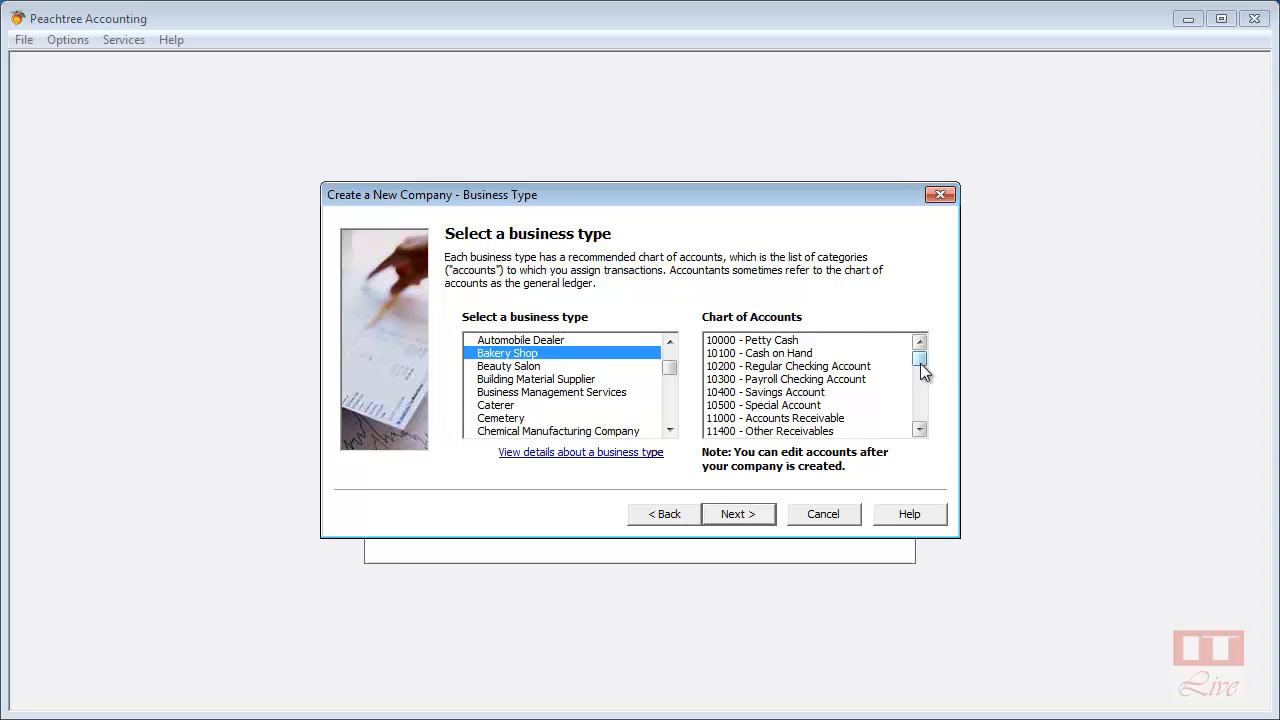
{"action": "left_click_drag", "start_coordinate": [920, 363], "coordinate": [913, 421]}
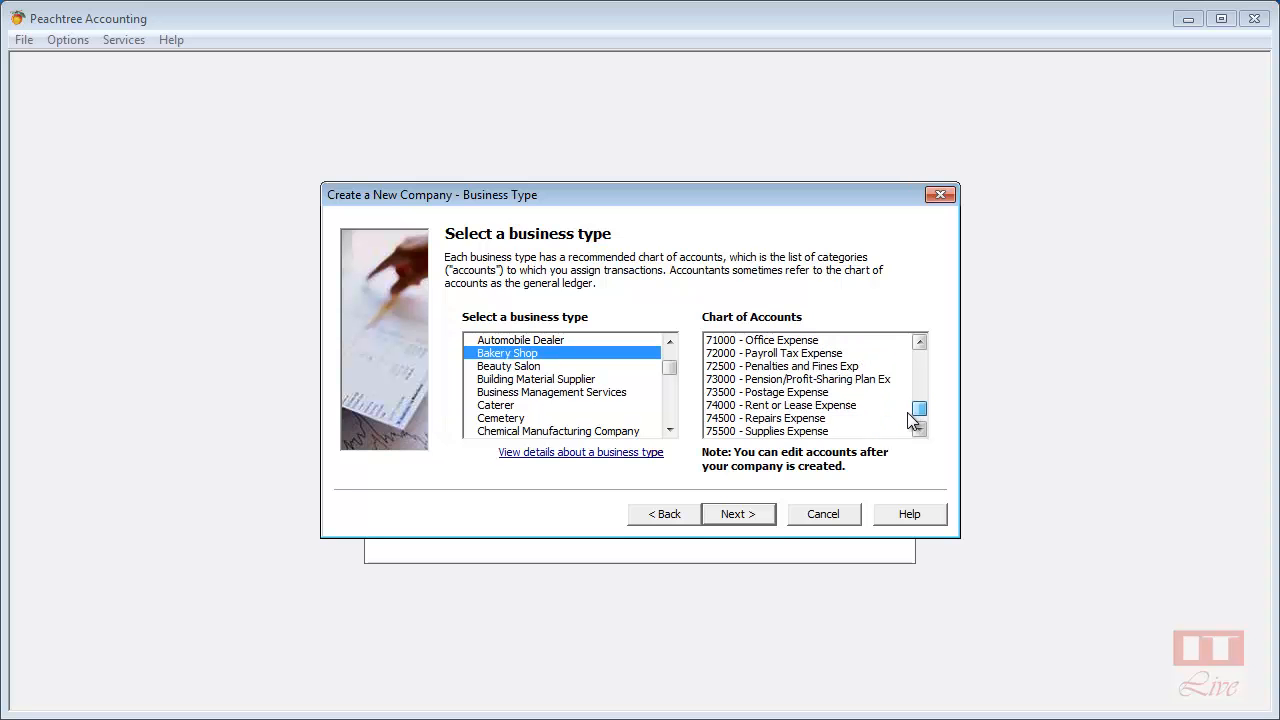
{"action": "left_click", "coordinate": [918, 430]}
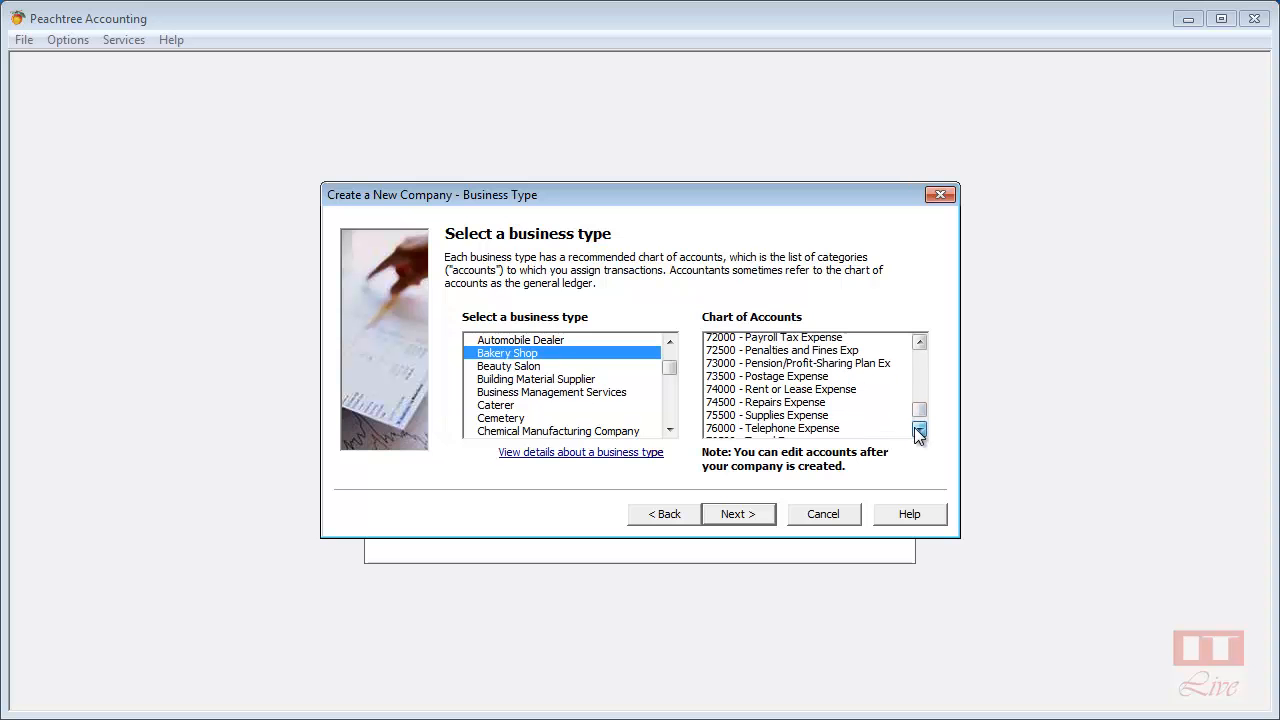
{"action": "left_click", "coordinate": [918, 430]}
{"action": "left_click", "coordinate": [918, 430]}
{"action": "left_click", "coordinate": [918, 430]}
{"action": "left_click", "coordinate": [918, 430]}
{"action": "left_click", "coordinate": [918, 430]}
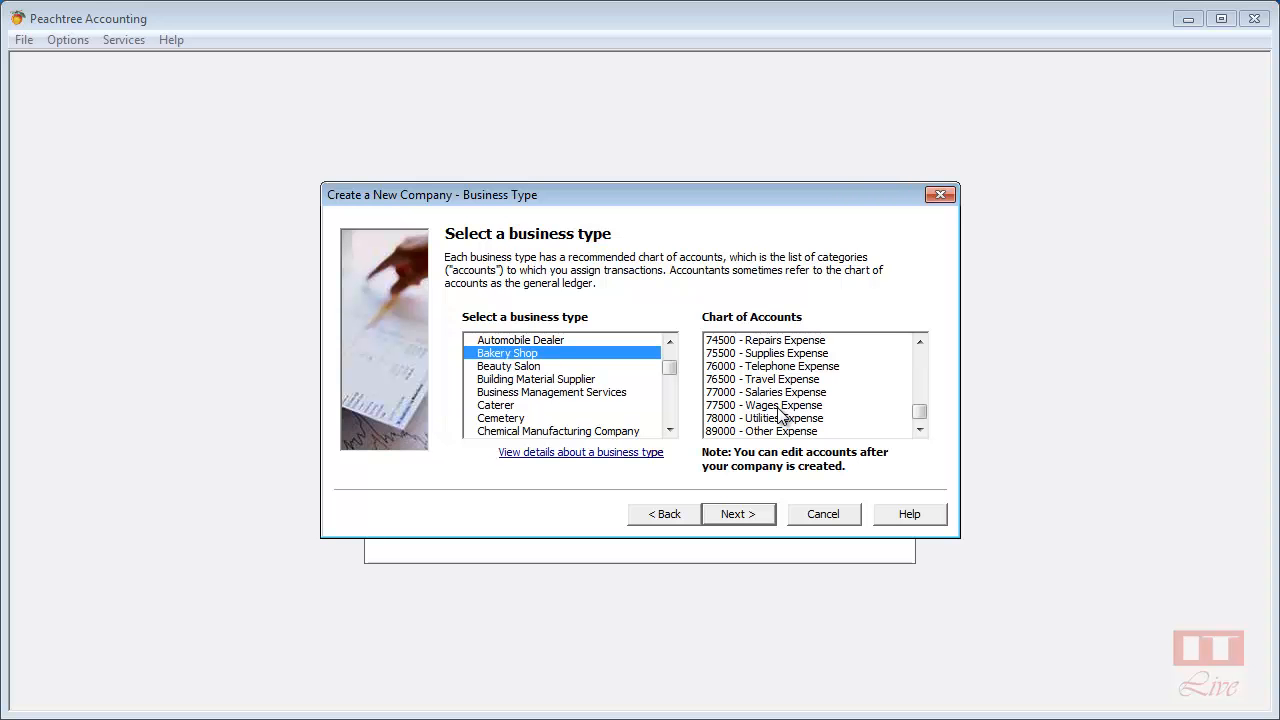
{"action": "left_click", "coordinate": [737, 516]}
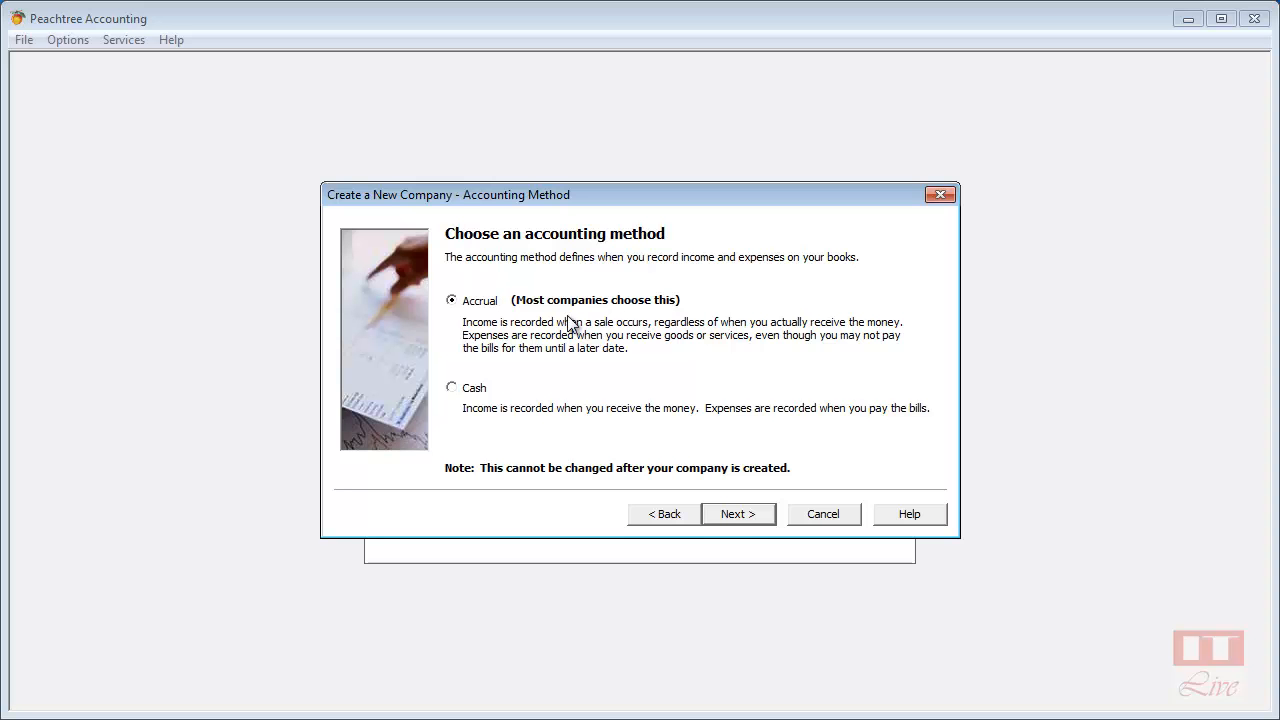
Accept the Accrual accounting method and the Real Time posting method.
{"action": "left_click", "coordinate": [739, 516]}
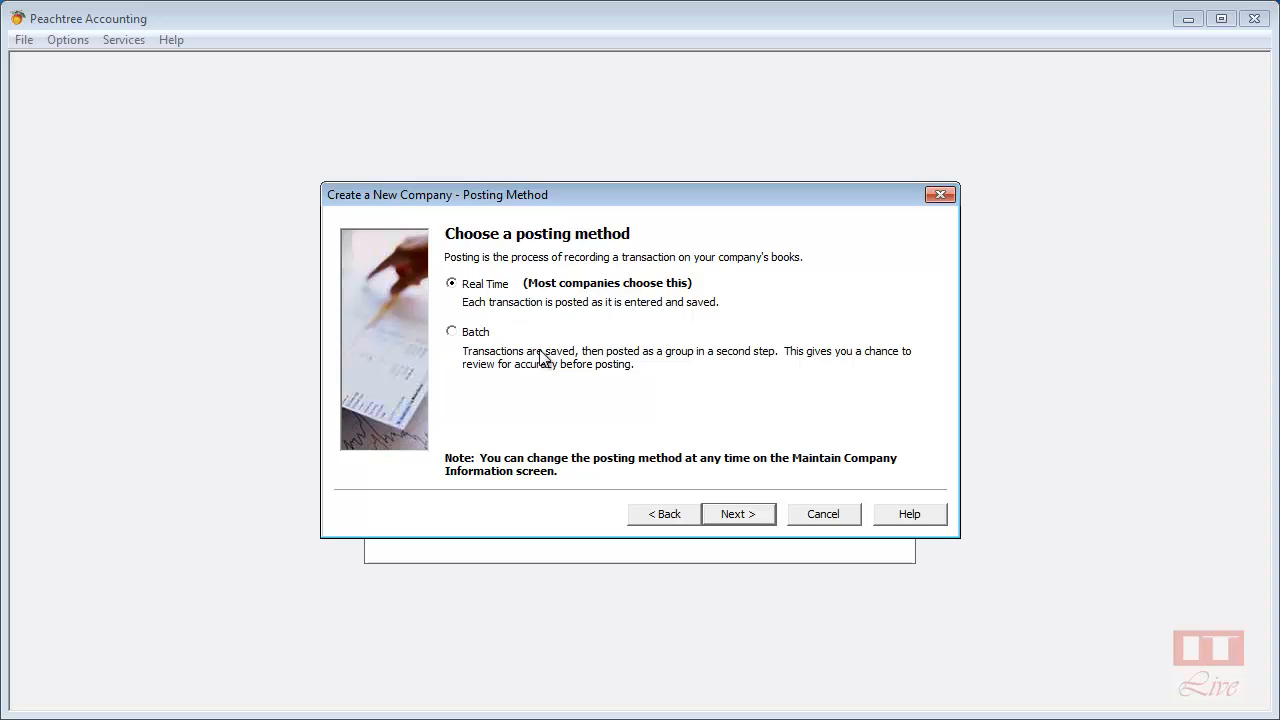
{"action": "left_click", "coordinate": [723, 513]}
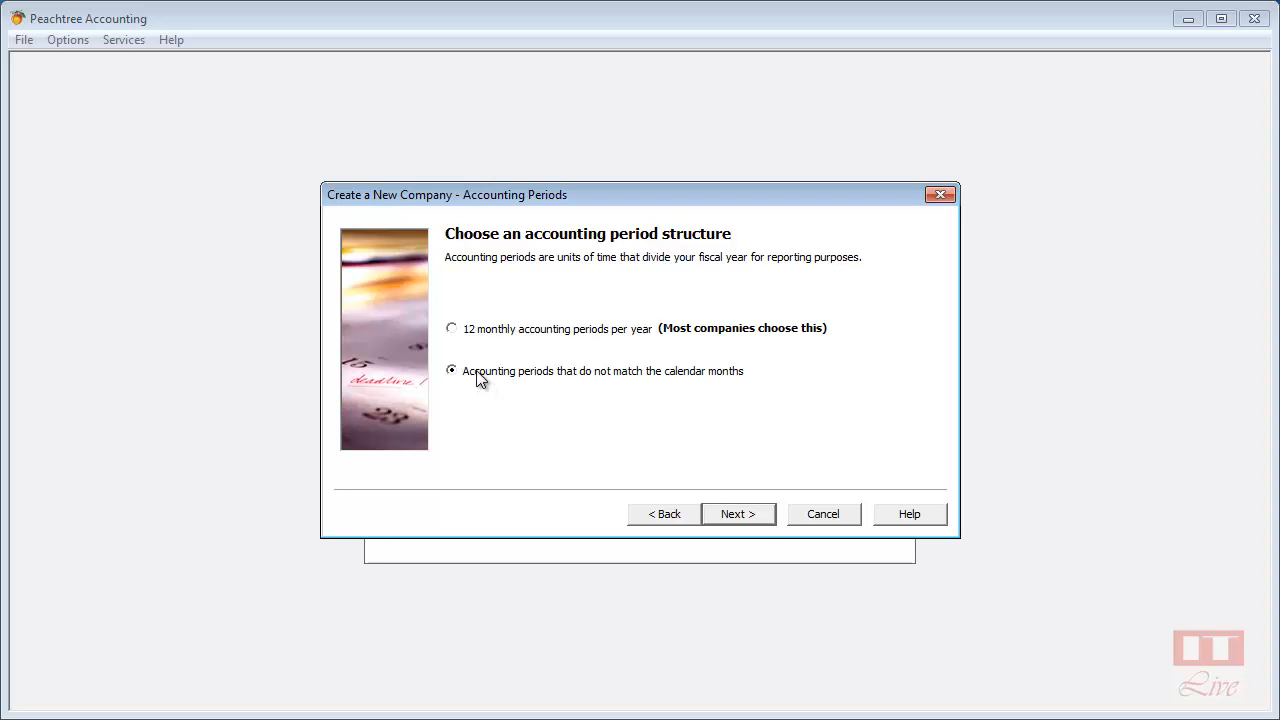
Try the accounting periods that do not match calendar months, browse the period counts, choose 12, and return to the period structure choice.
{"action": "left_click", "coordinate": [737, 515]}
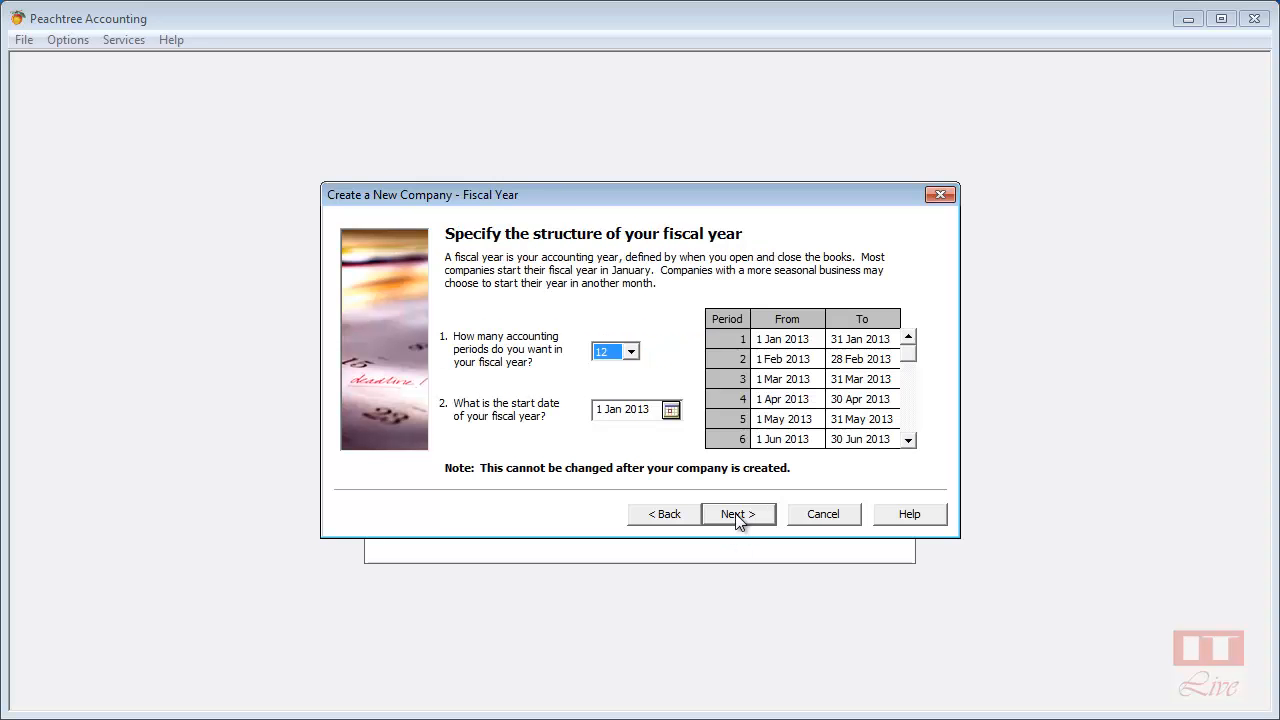
{"action": "left_click", "coordinate": [637, 353]}
{"action": "left_click", "coordinate": [633, 407]}
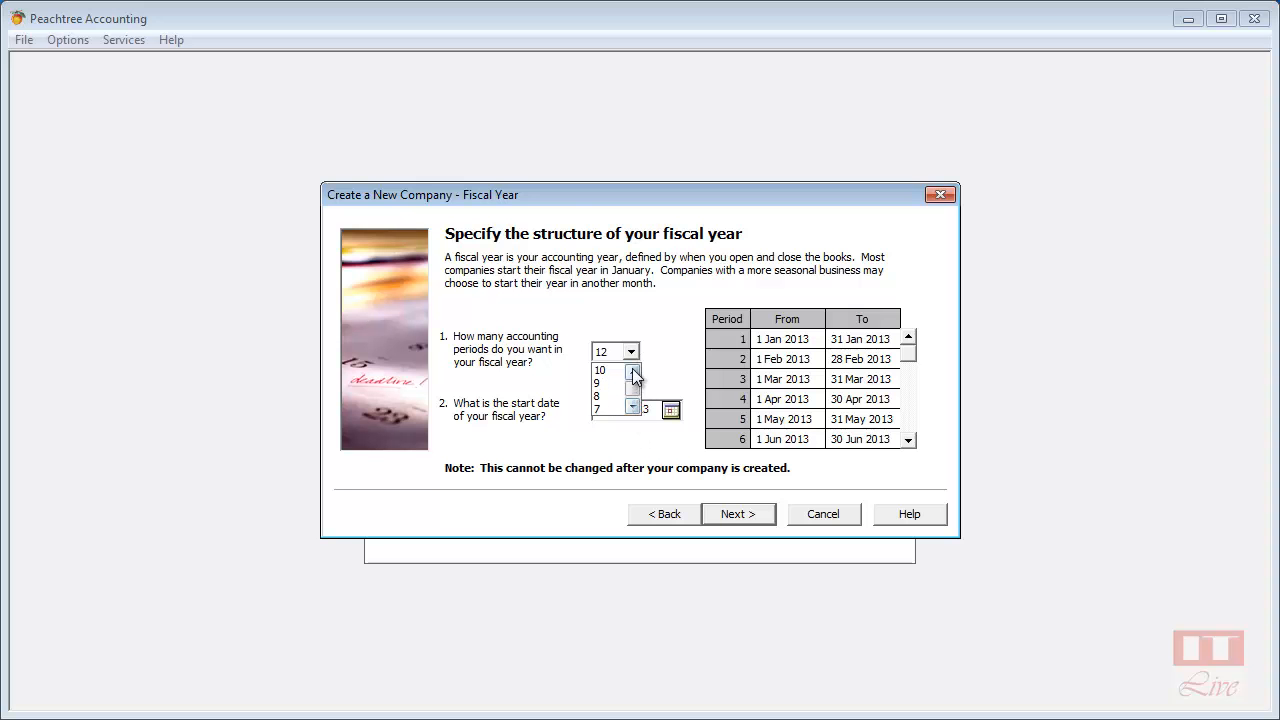
{"action": "left_click", "coordinate": [633, 371]}
{"action": "left_click", "coordinate": [633, 371]}
{"action": "left_click", "coordinate": [633, 371]}
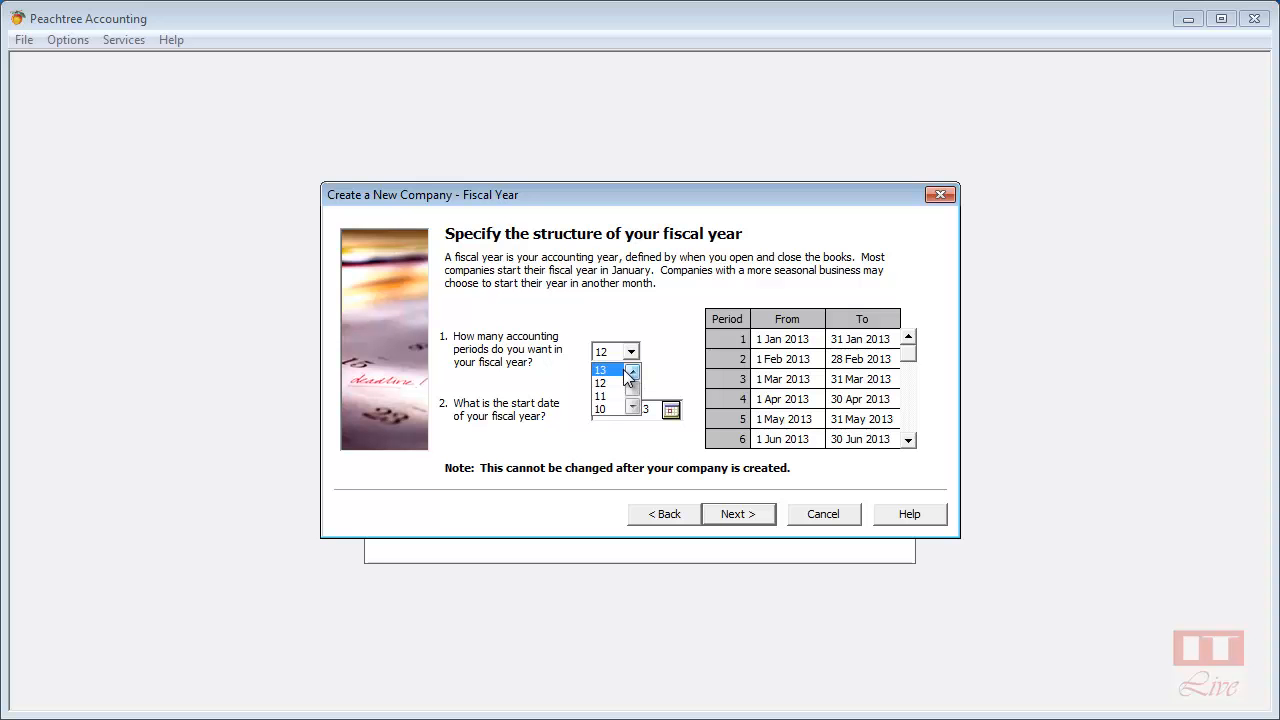
{"action": "left_click", "coordinate": [594, 382]}
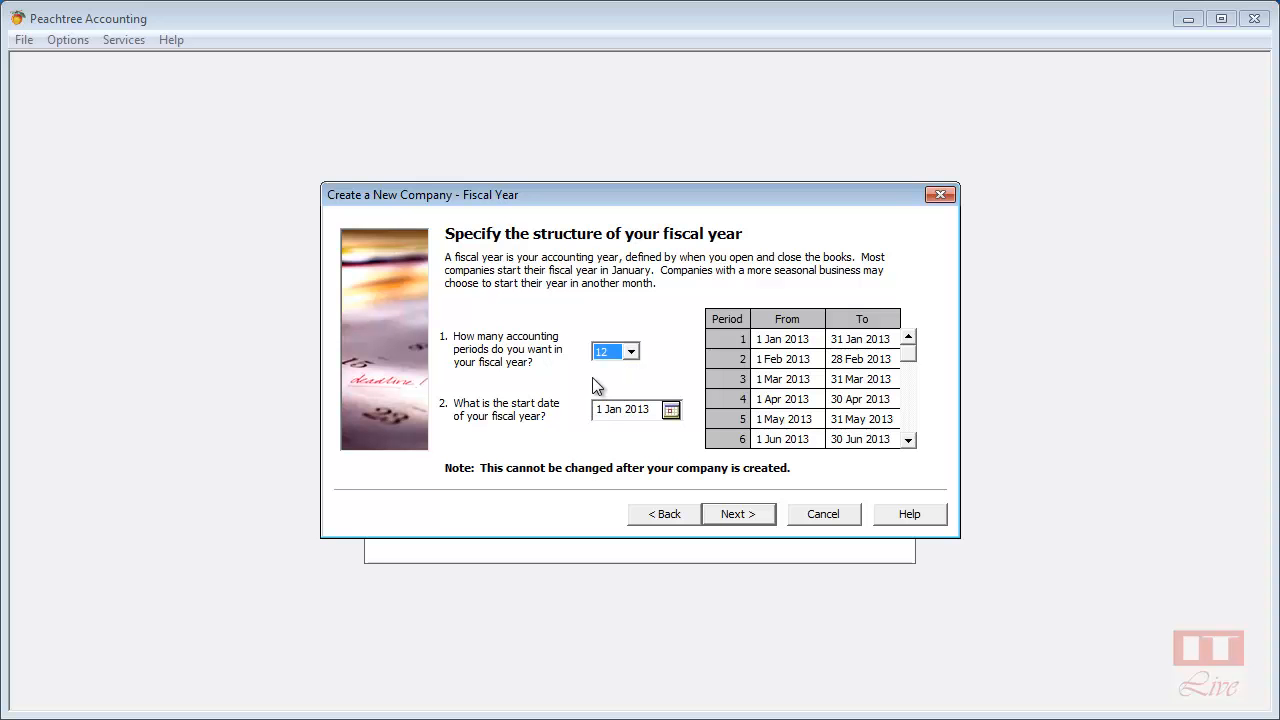
{"action": "left_click", "coordinate": [678, 515]}
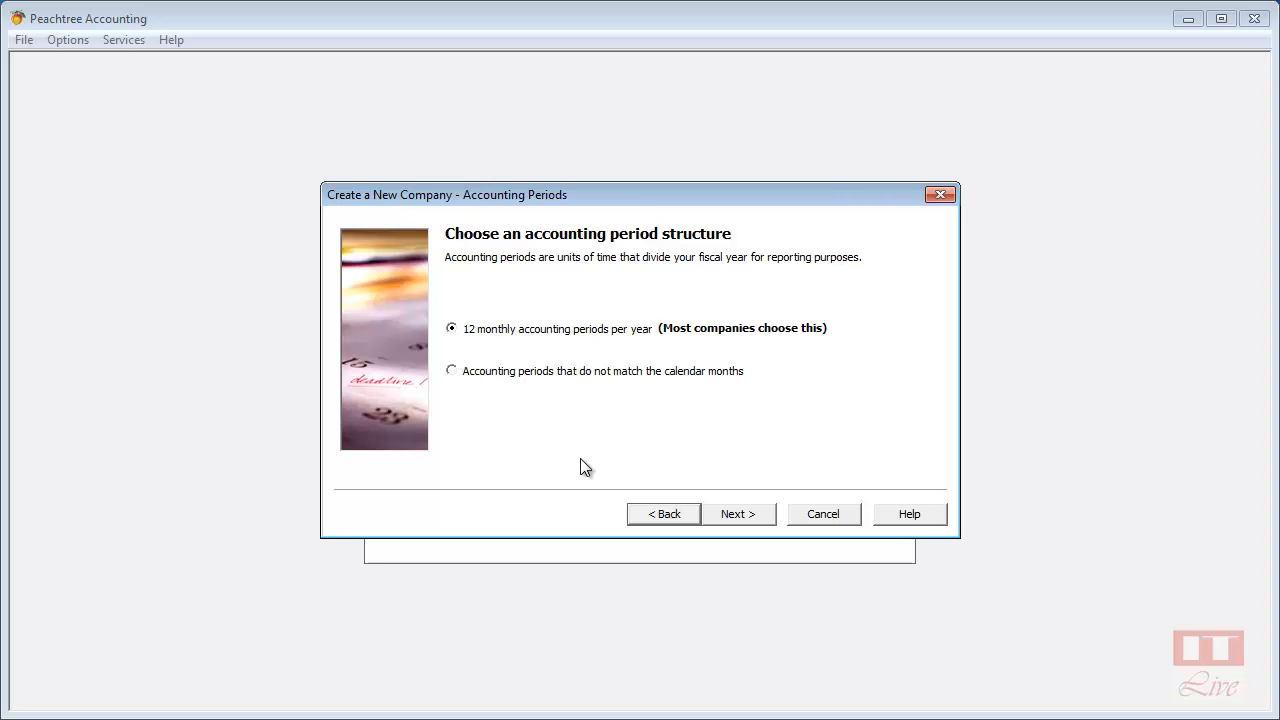
Use 12 monthly accounting periods starting in January 2013, finish creating the company, and dismiss the Payment Solutions offer.
{"action": "left_click", "coordinate": [742, 518]}
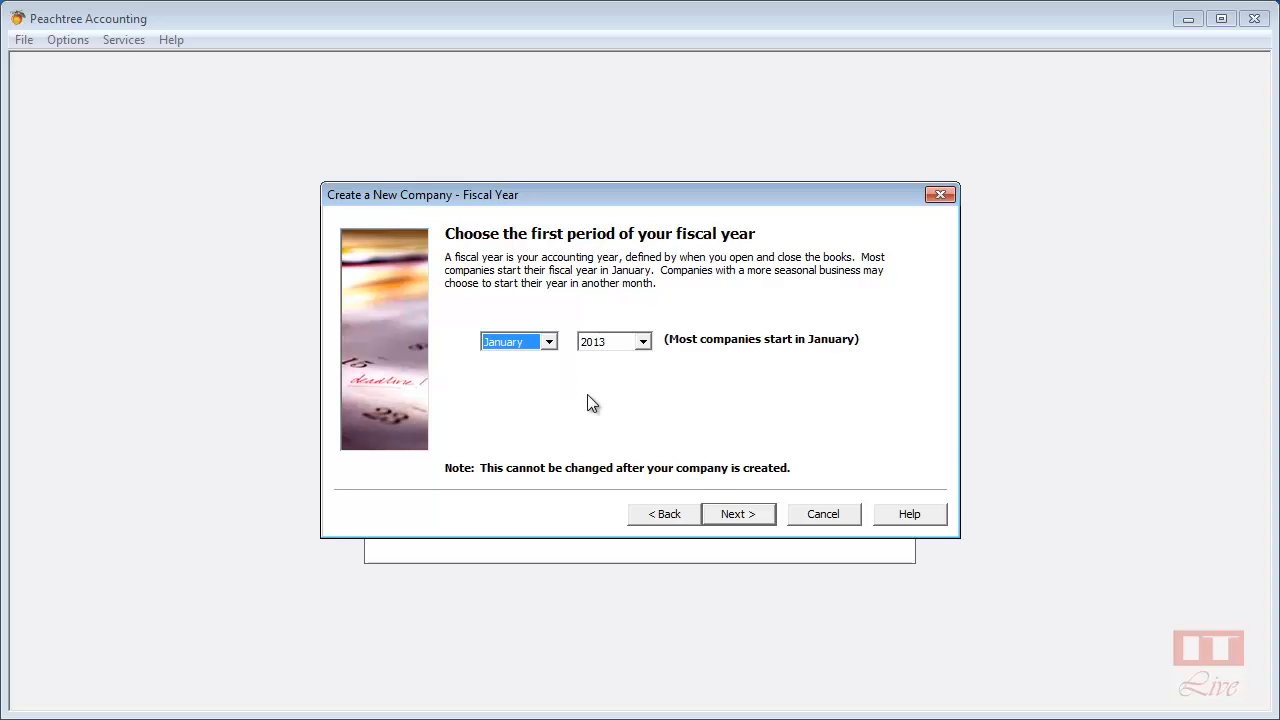
{"action": "left_click", "coordinate": [724, 516]}
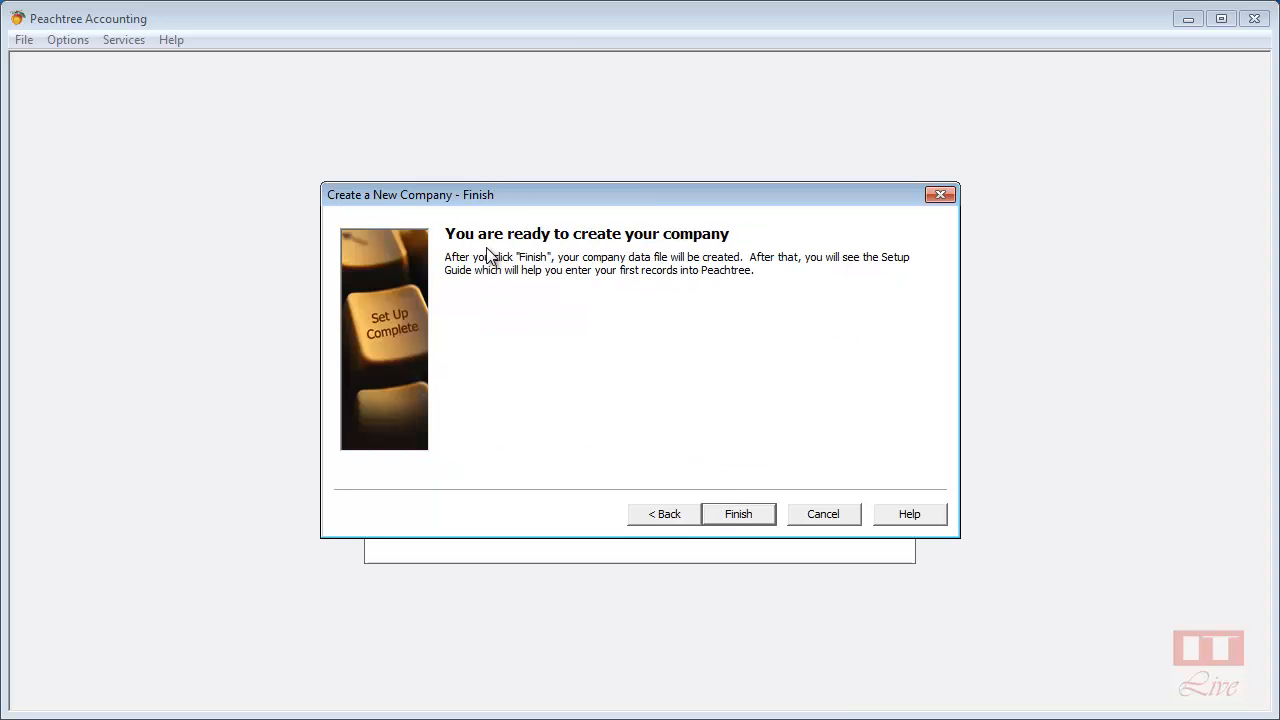
{"action": "left_click", "coordinate": [718, 514]}
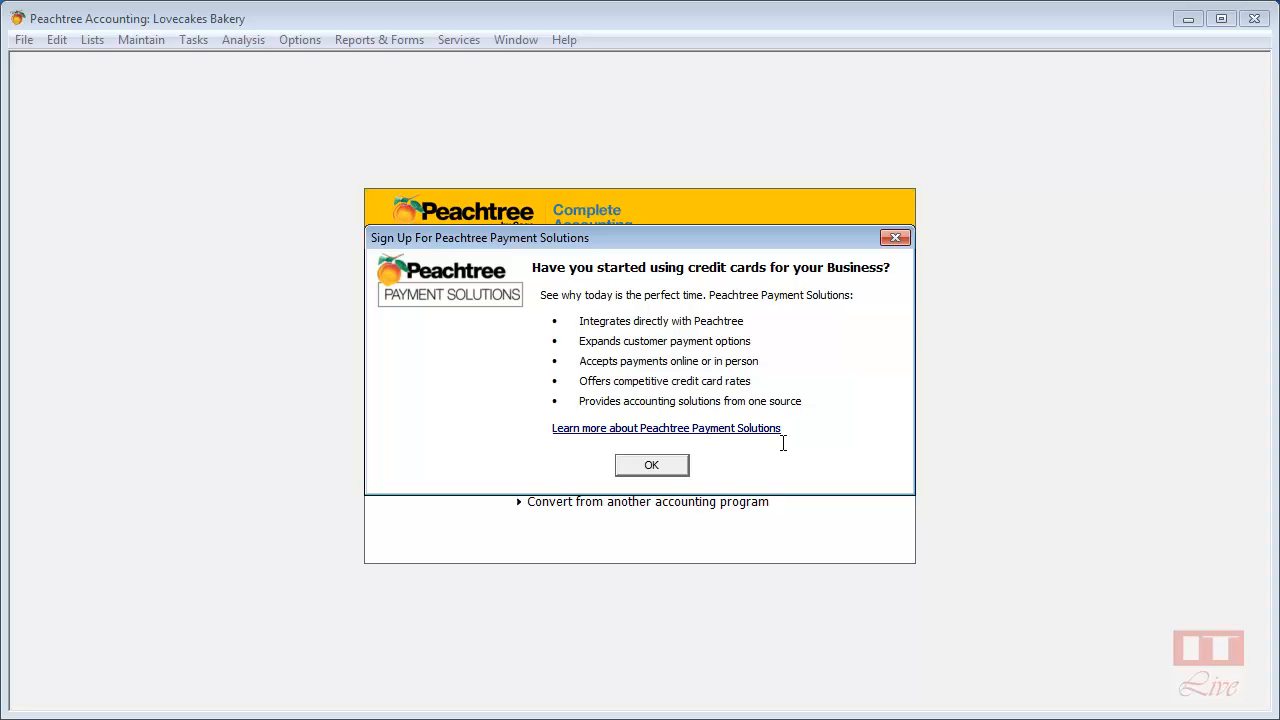
{"action": "left_click", "coordinate": [651, 466]}
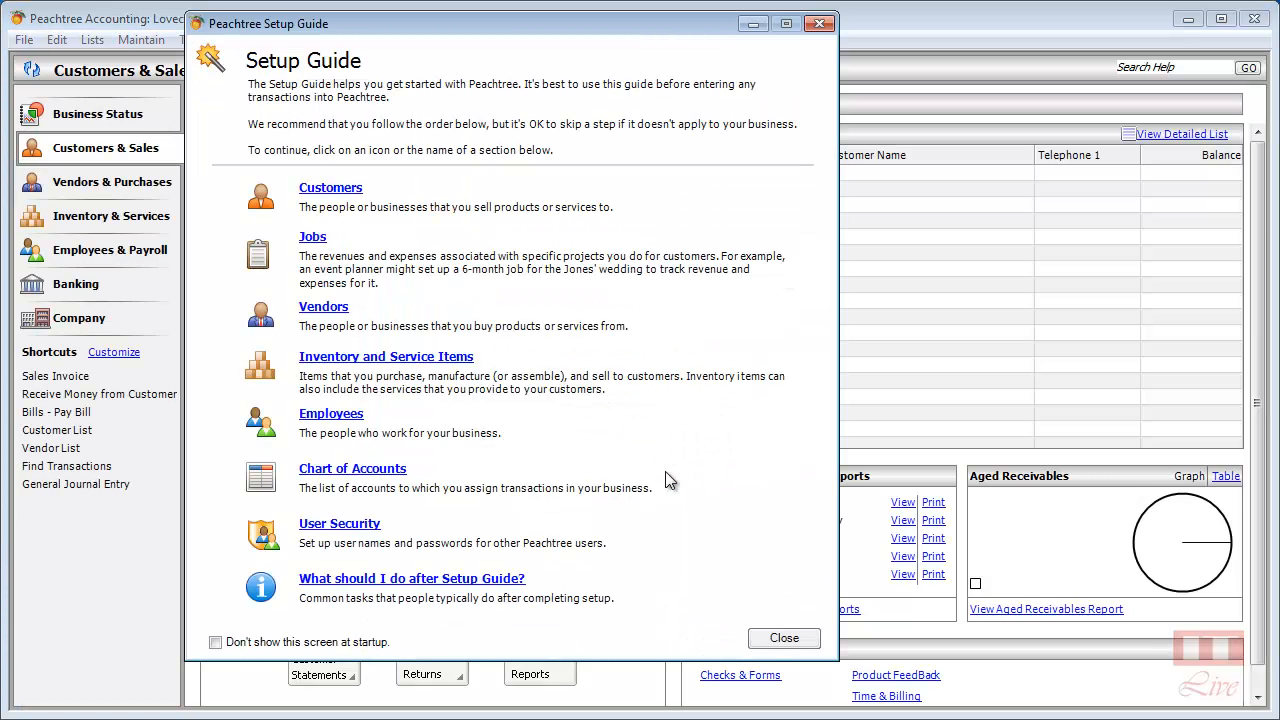
Stop the Setup Guide from showing at startup, close it, and turn off its exit message.
{"action": "left_click_drag", "start_coordinate": [514, 29], "coordinate": [570, 43]}
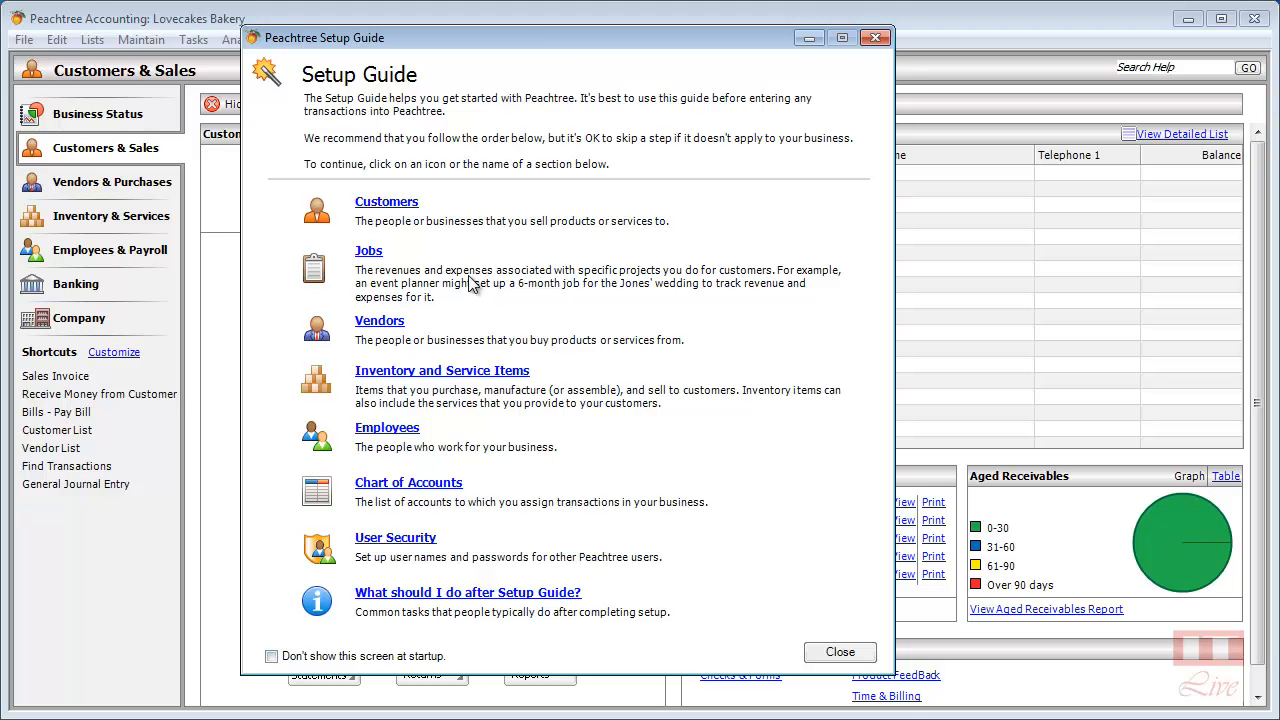
{"action": "left_click", "coordinate": [279, 656]}
{"action": "left_click", "coordinate": [838, 655]}
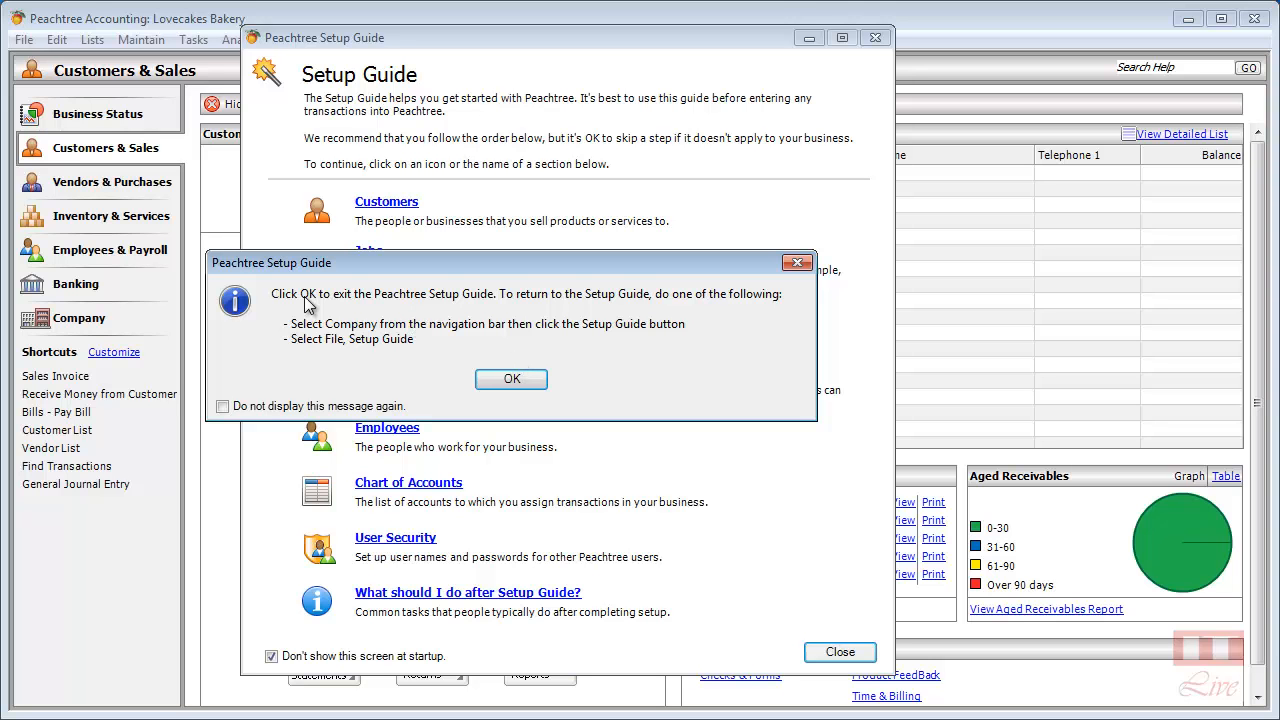
{"action": "left_click", "coordinate": [266, 405]}
{"action": "left_click", "coordinate": [502, 382]}
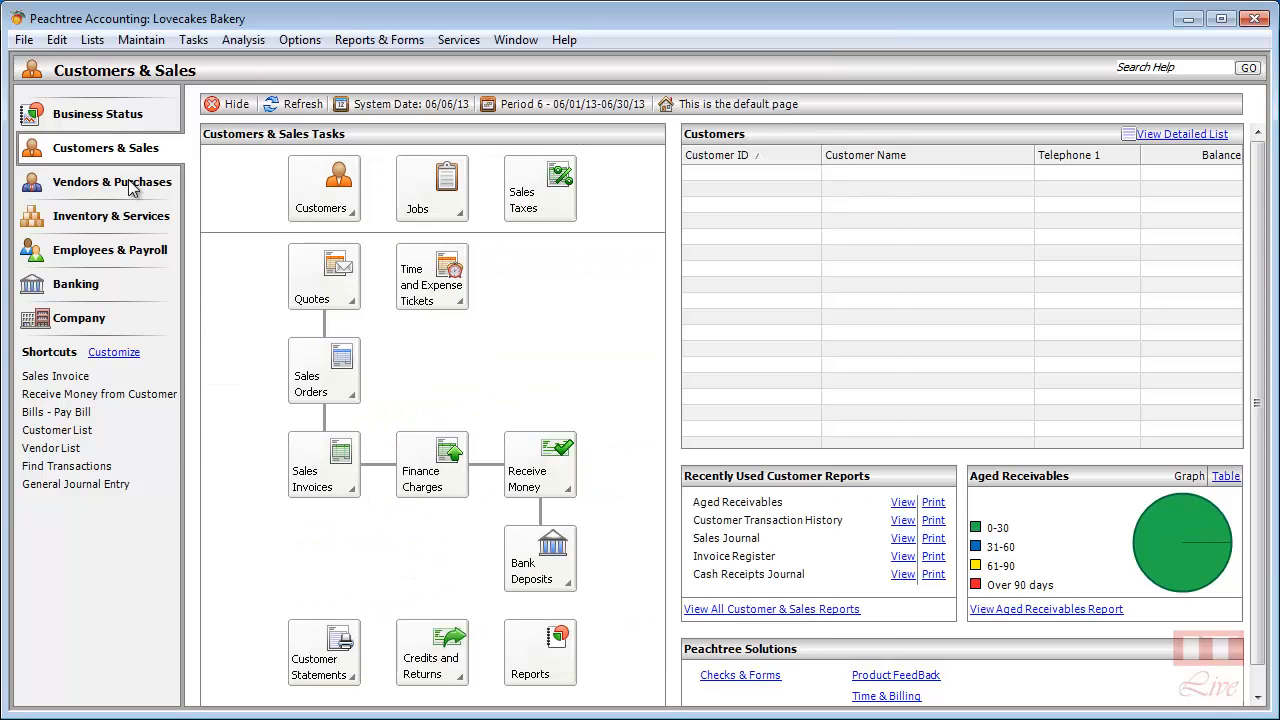
Reopen the Setup Guide for the company and close it again.
{"action": "left_click", "coordinate": [24, 40]}
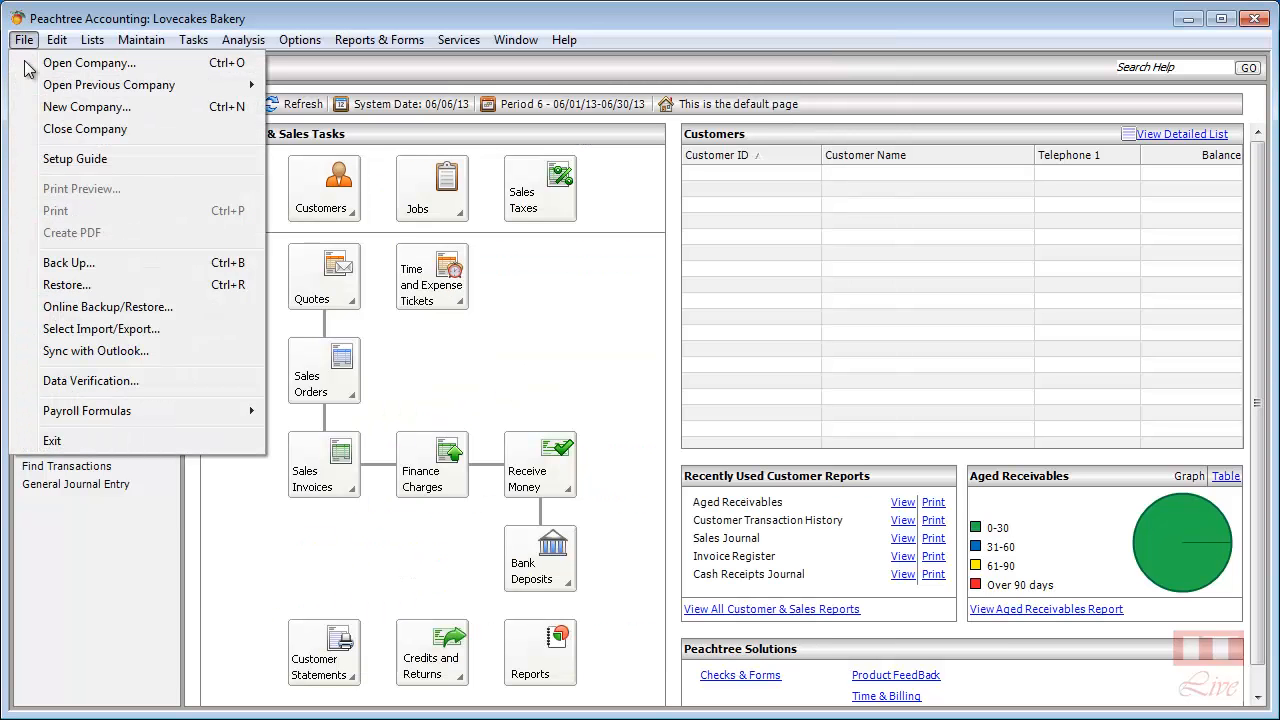
{"action": "left_click", "coordinate": [50, 159]}
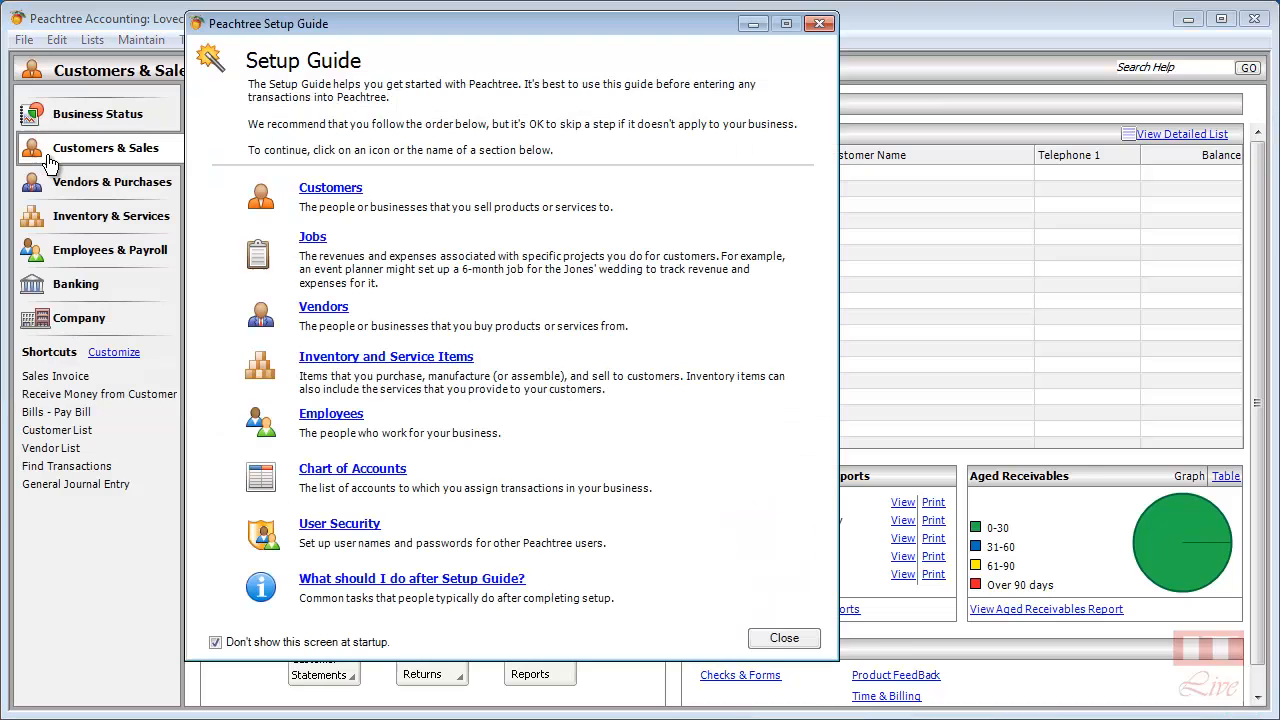
{"action": "left_click", "coordinate": [783, 639]}
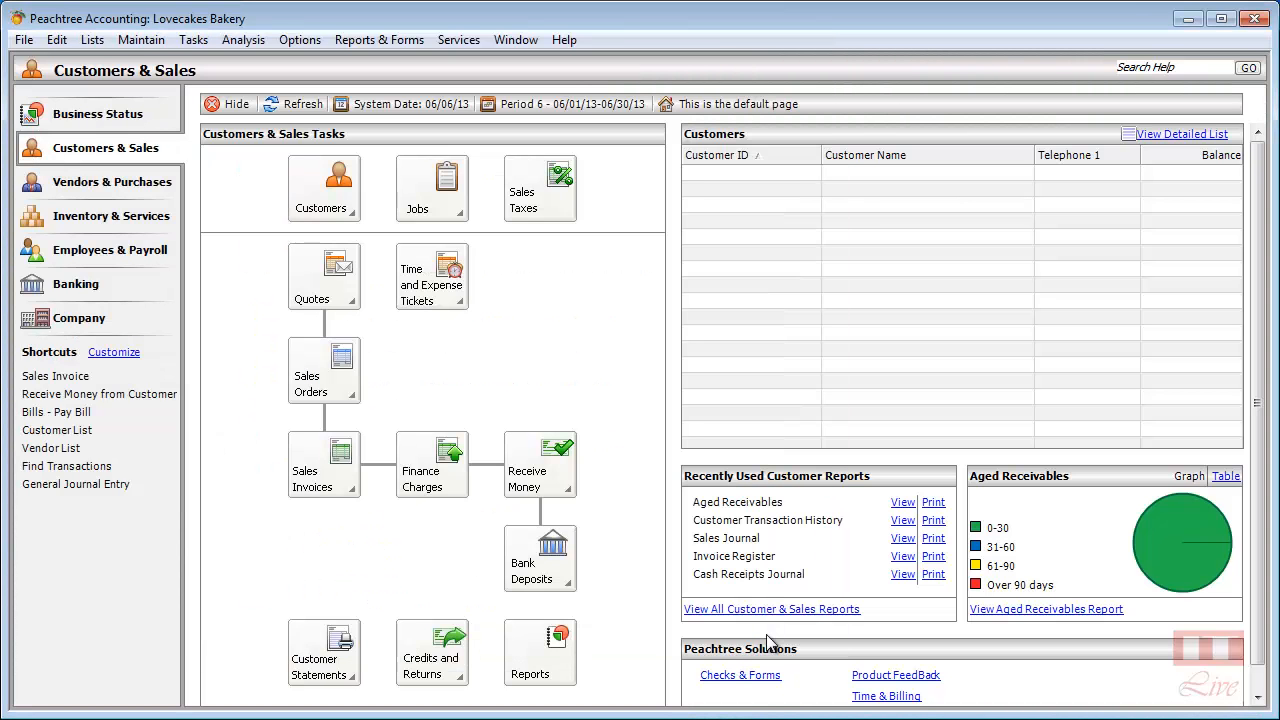